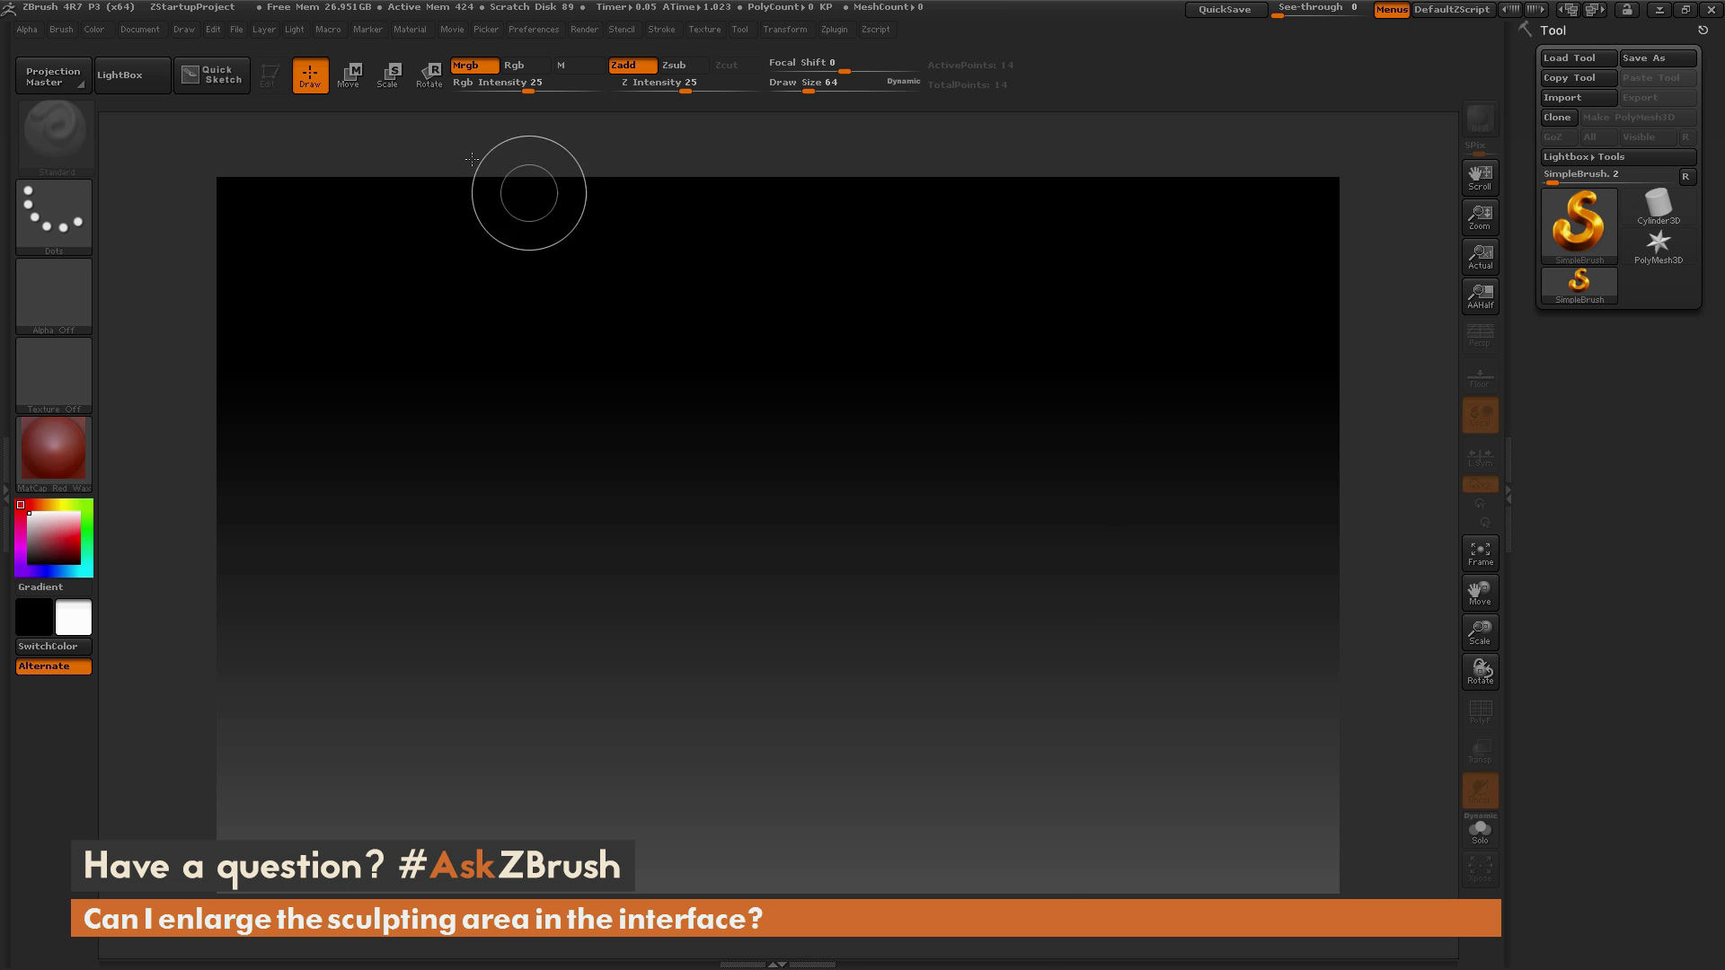
# - Set the background Range to 0.325, turn off Pro, and resize the document to 1024 by 768
pyautogui.click(144, 29)
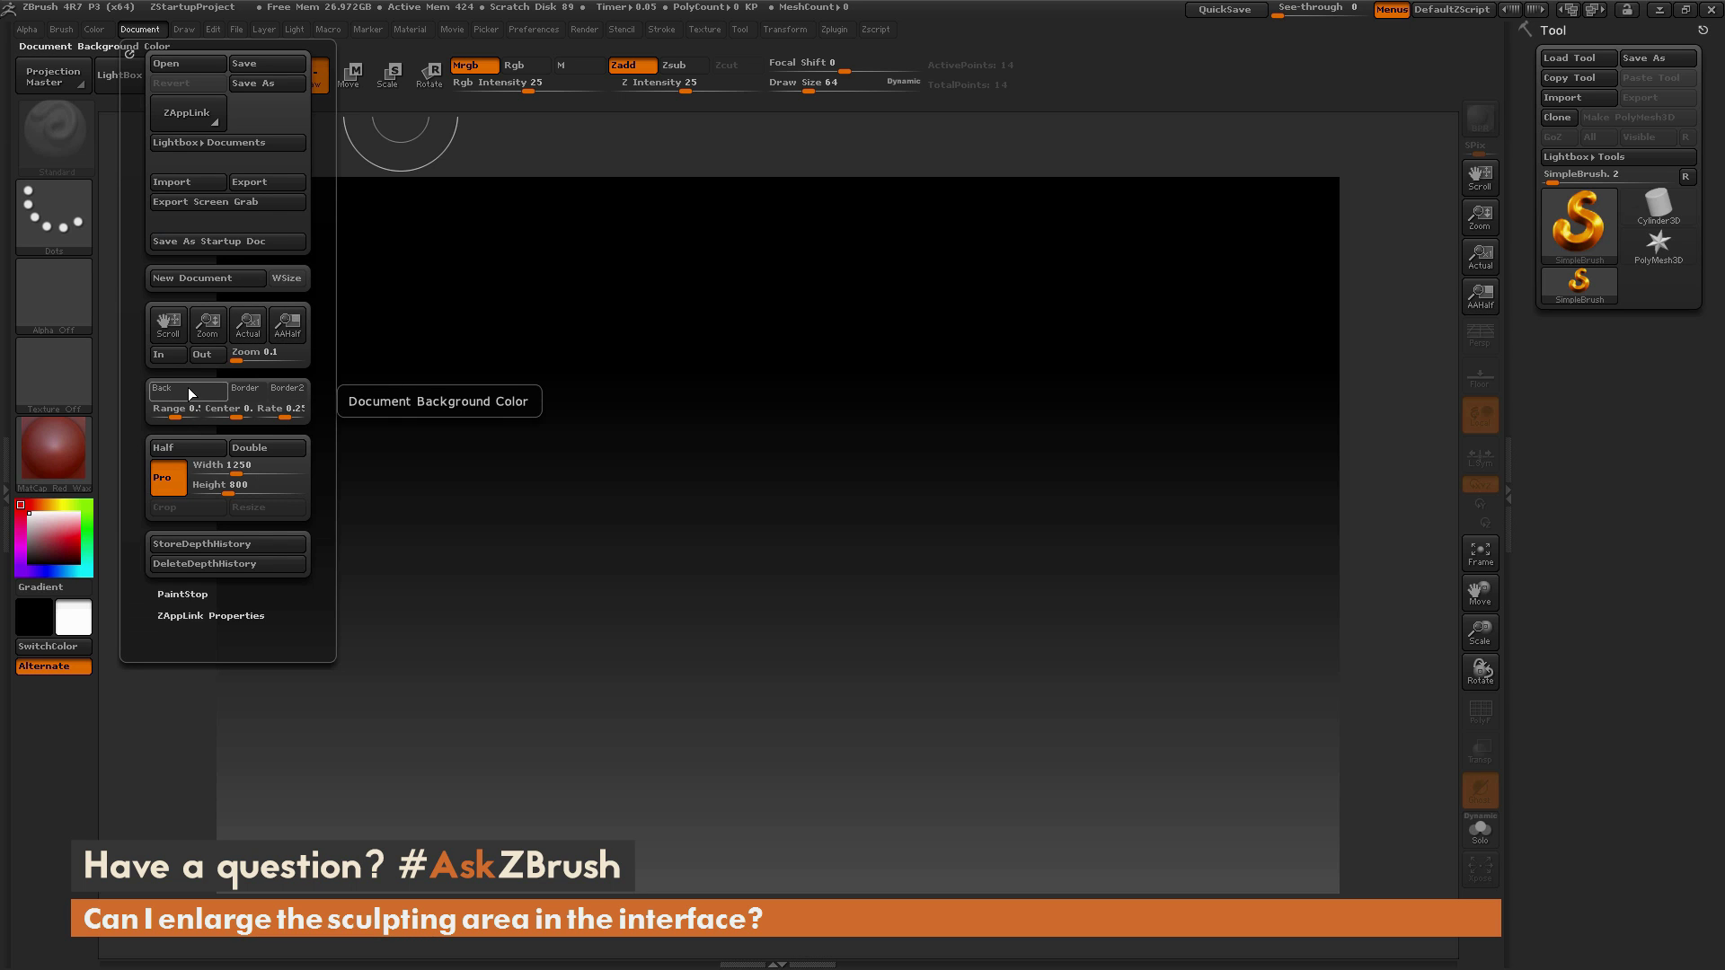
pyautogui.moveTo(175, 411); pyautogui.dragTo(168, 412)
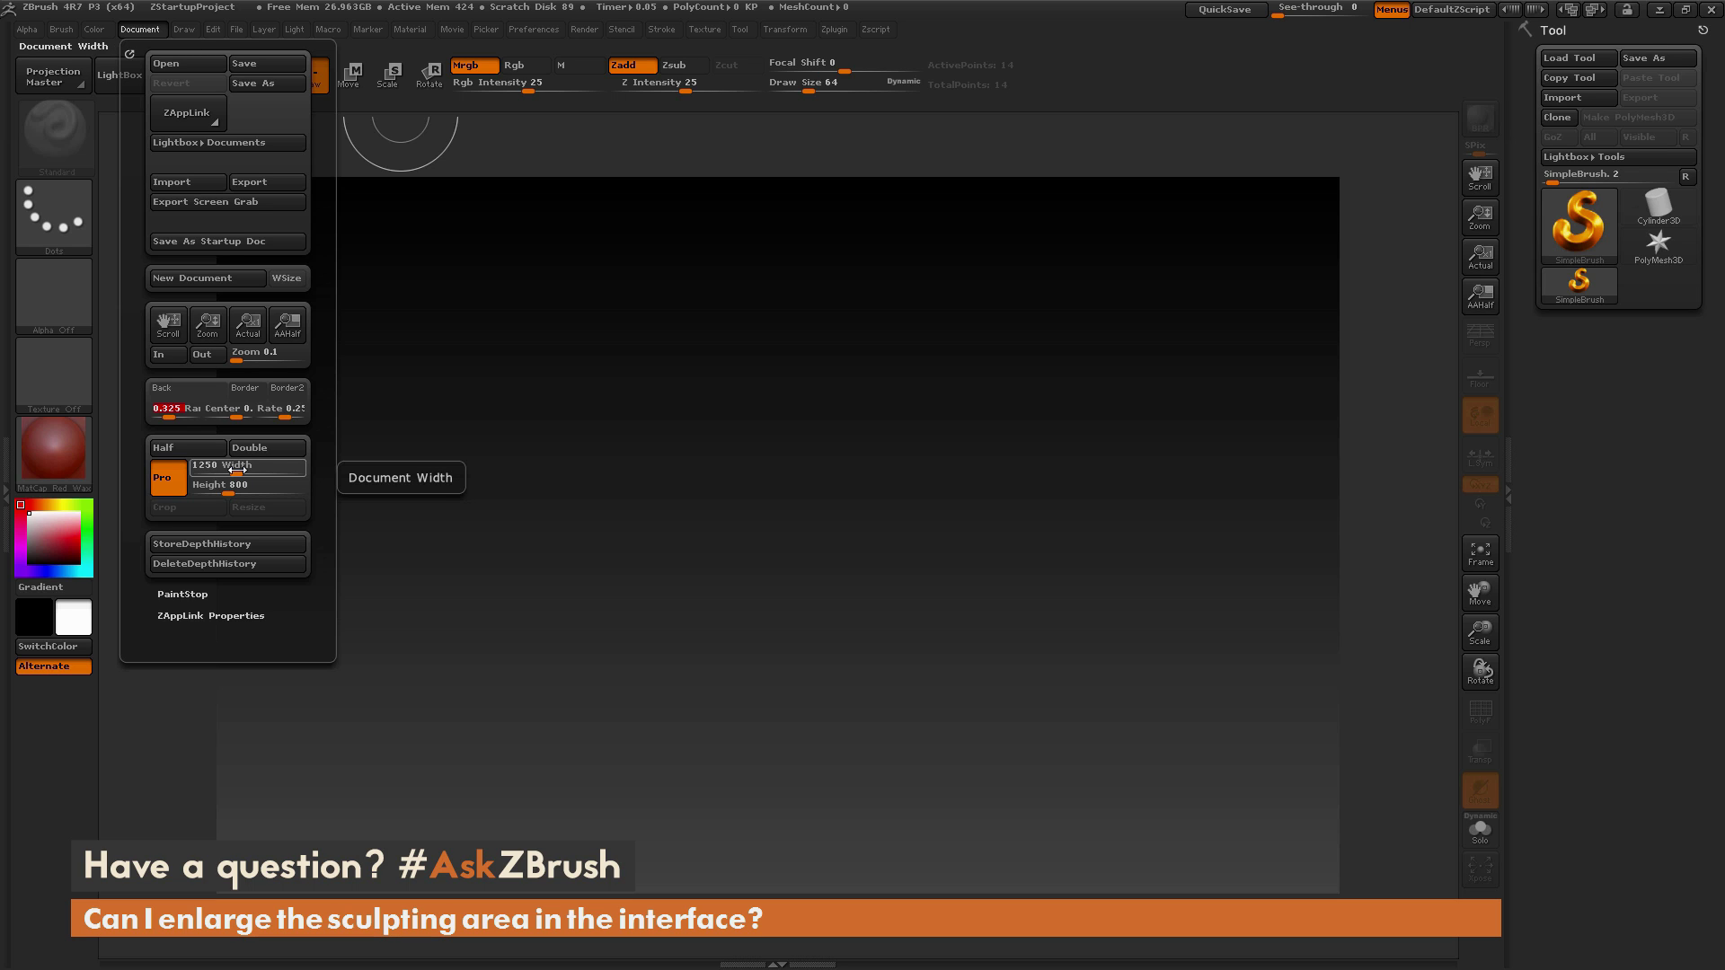
pyautogui.click(168, 484)
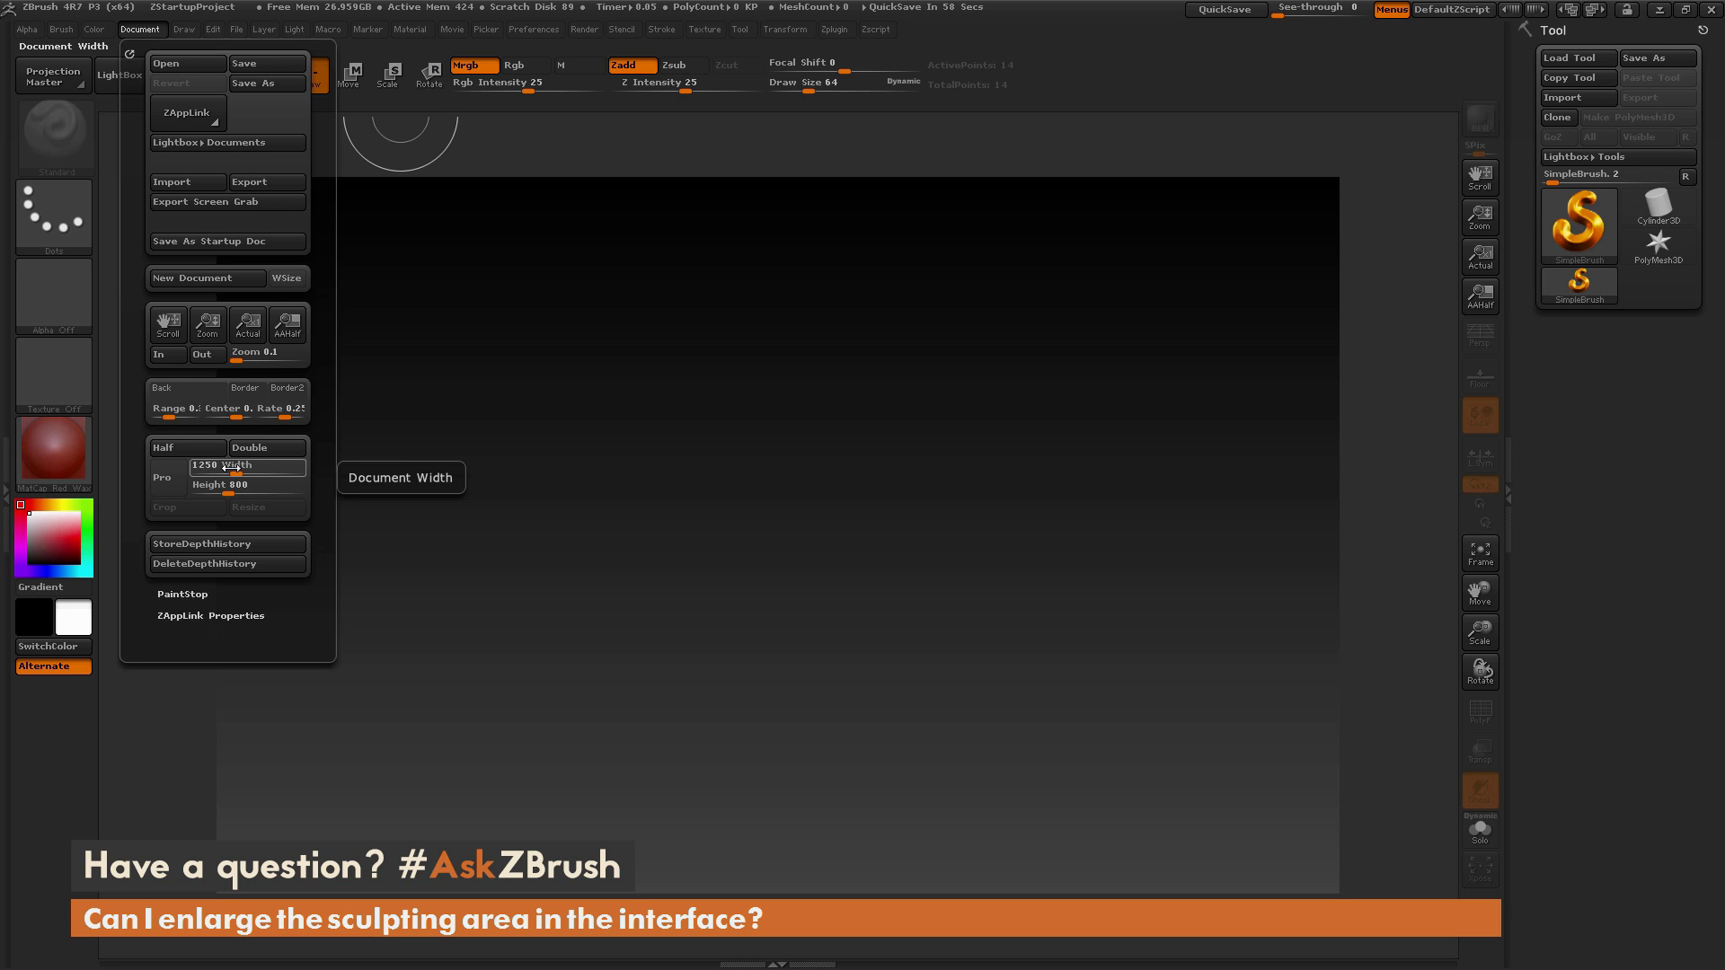
pyautogui.click(227, 467)
pyautogui.write('1024')
pyautogui.press('Return')
pyautogui.click(232, 486)
pyautogui.write('768')
pyautogui.press('Return')
pyautogui.click(264, 511)
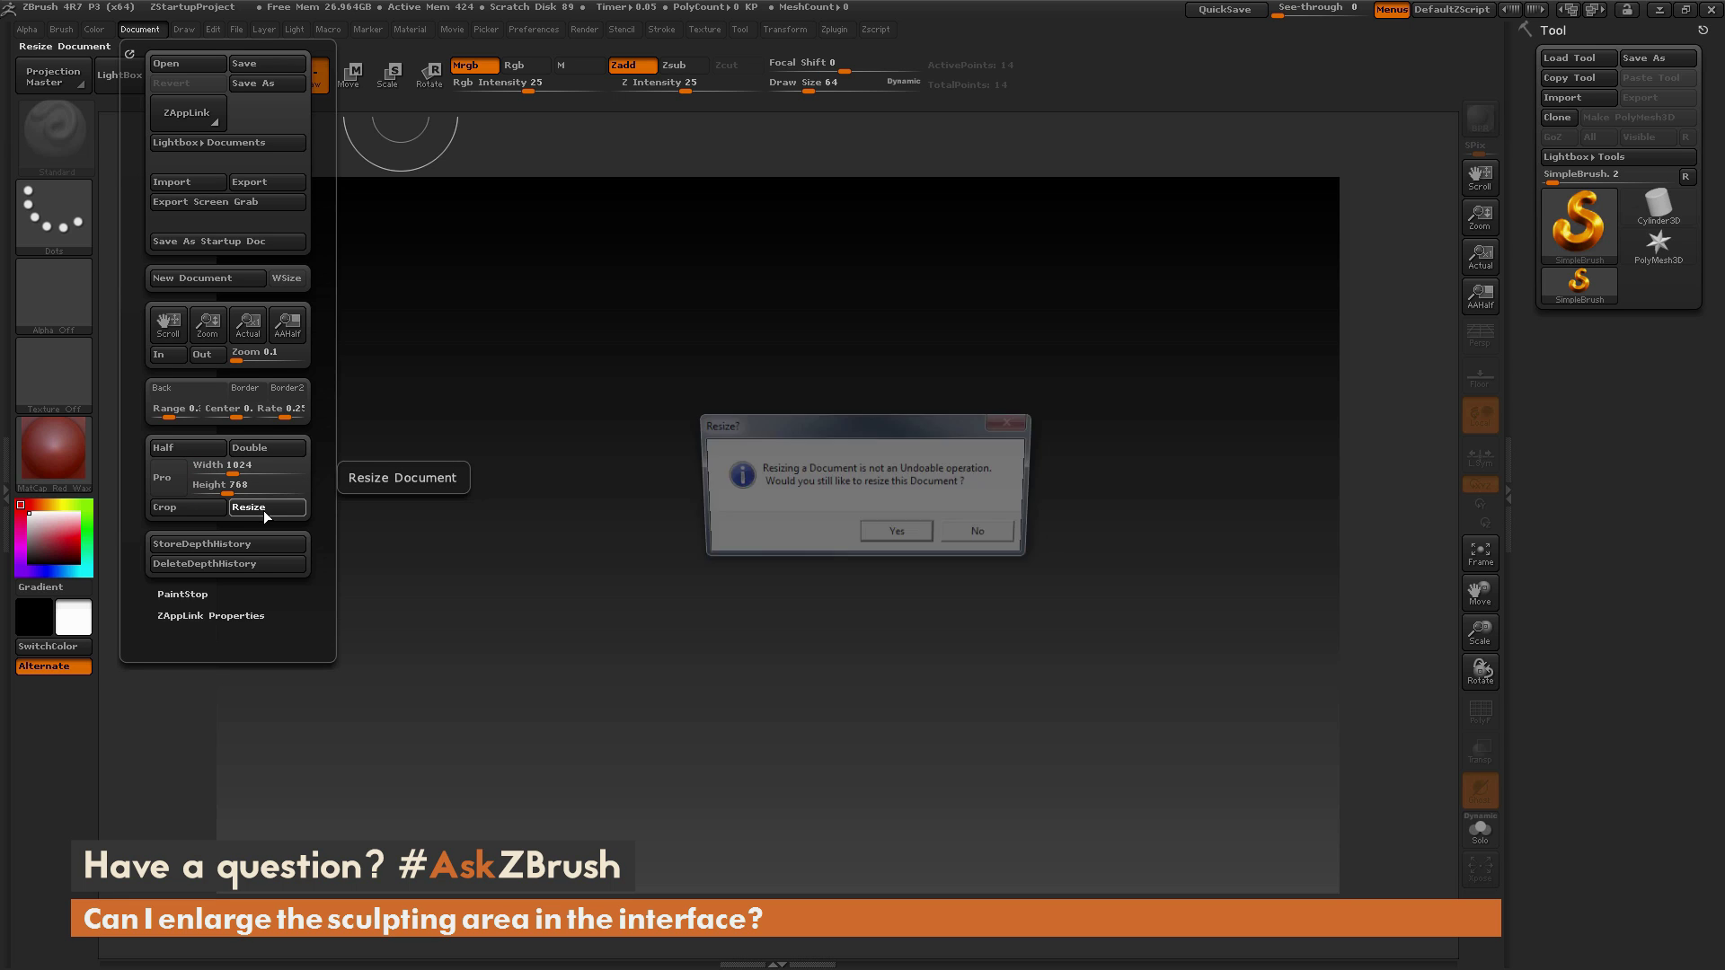
pyautogui.click(897, 536)
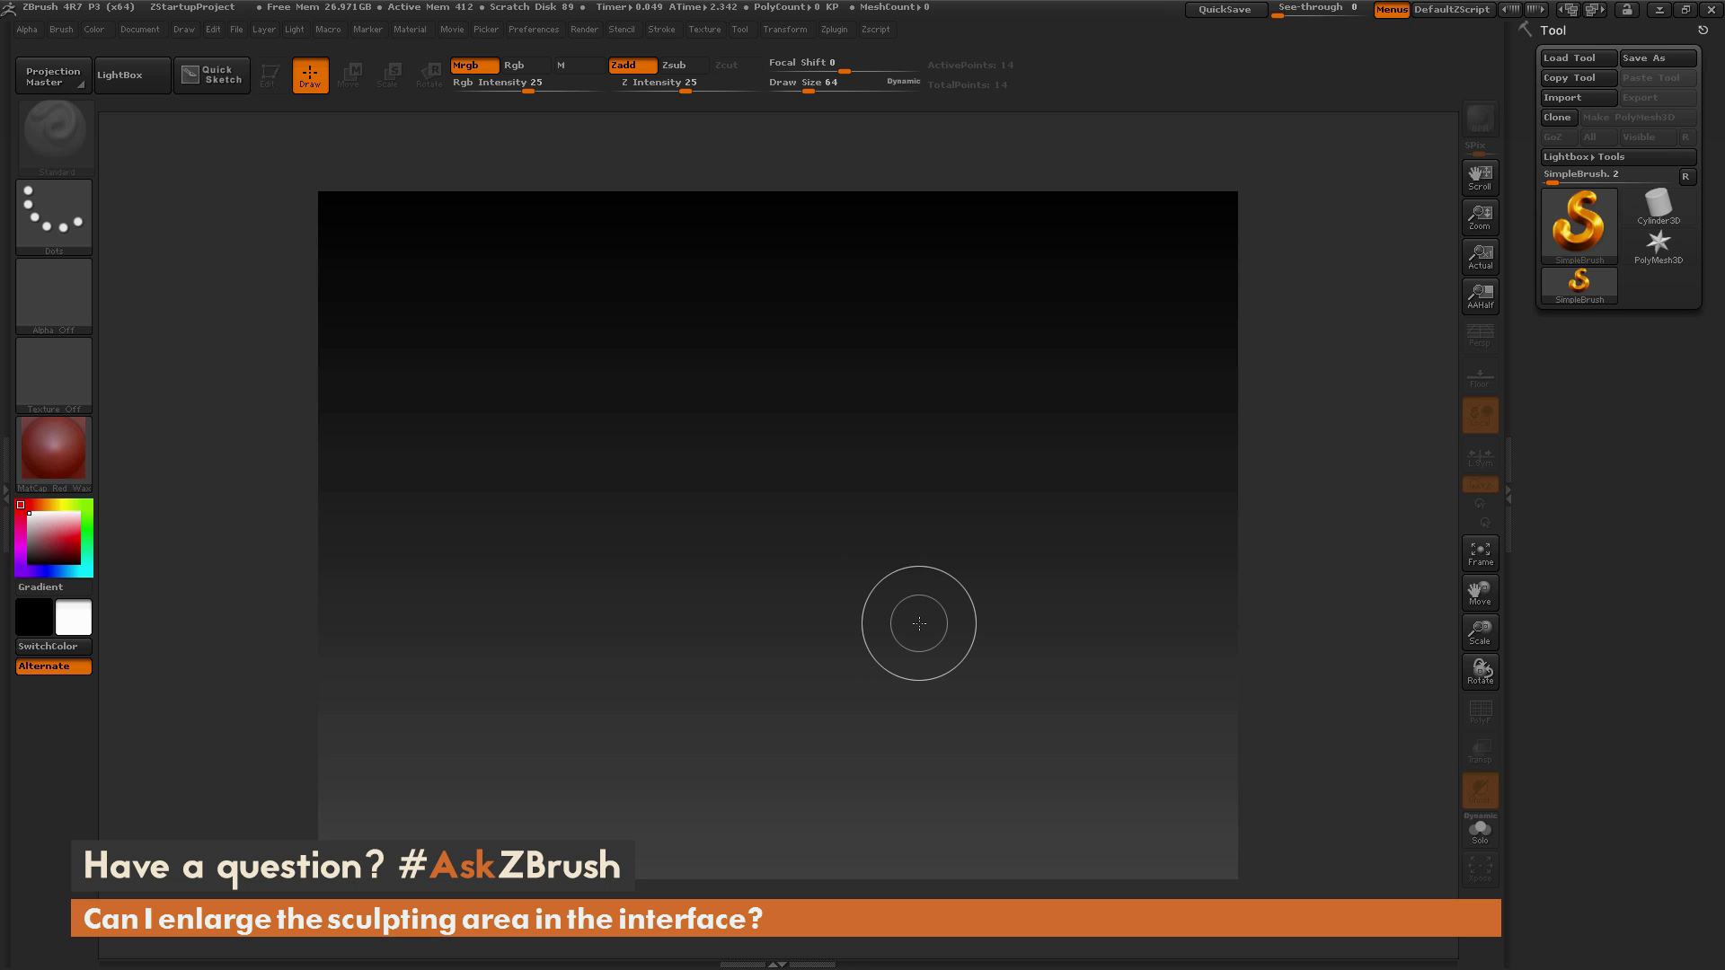
# - Resize the document to 2200 by 1000 pixels and confirm the irreversible resize
pyautogui.click(153, 25)
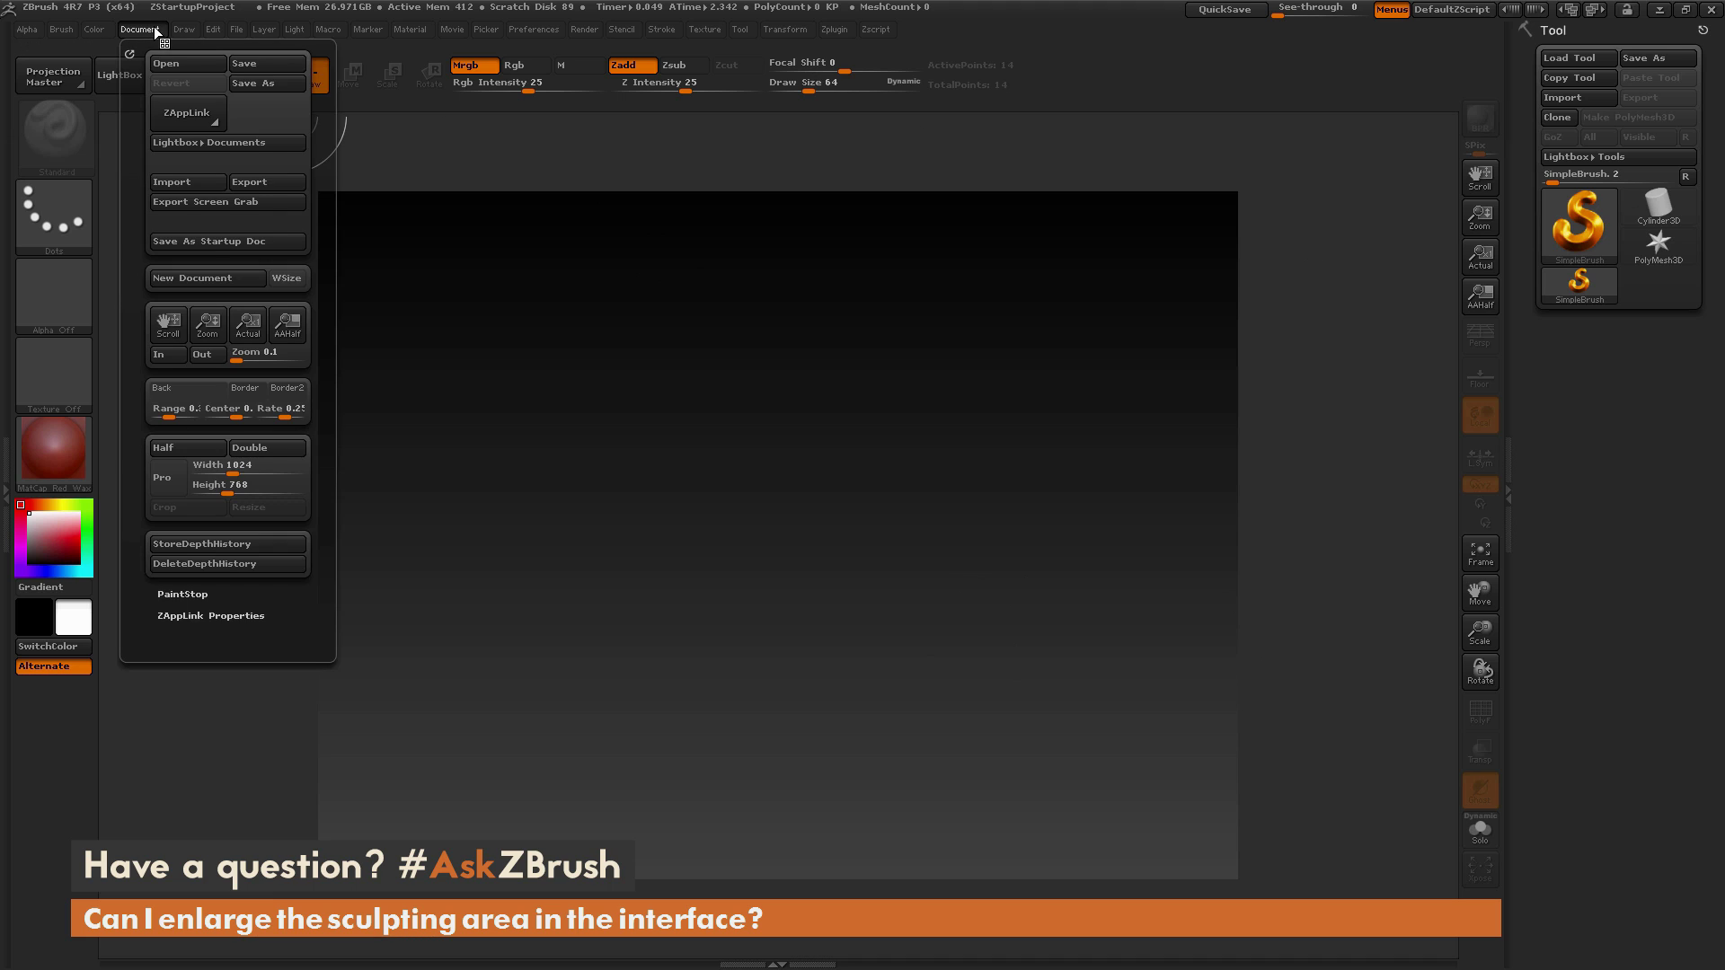
pyautogui.click(237, 473)
pyautogui.write('2200')
pyautogui.click(237, 485)
pyautogui.write('1000')
pyautogui.press('Return')
pyautogui.click(267, 507)
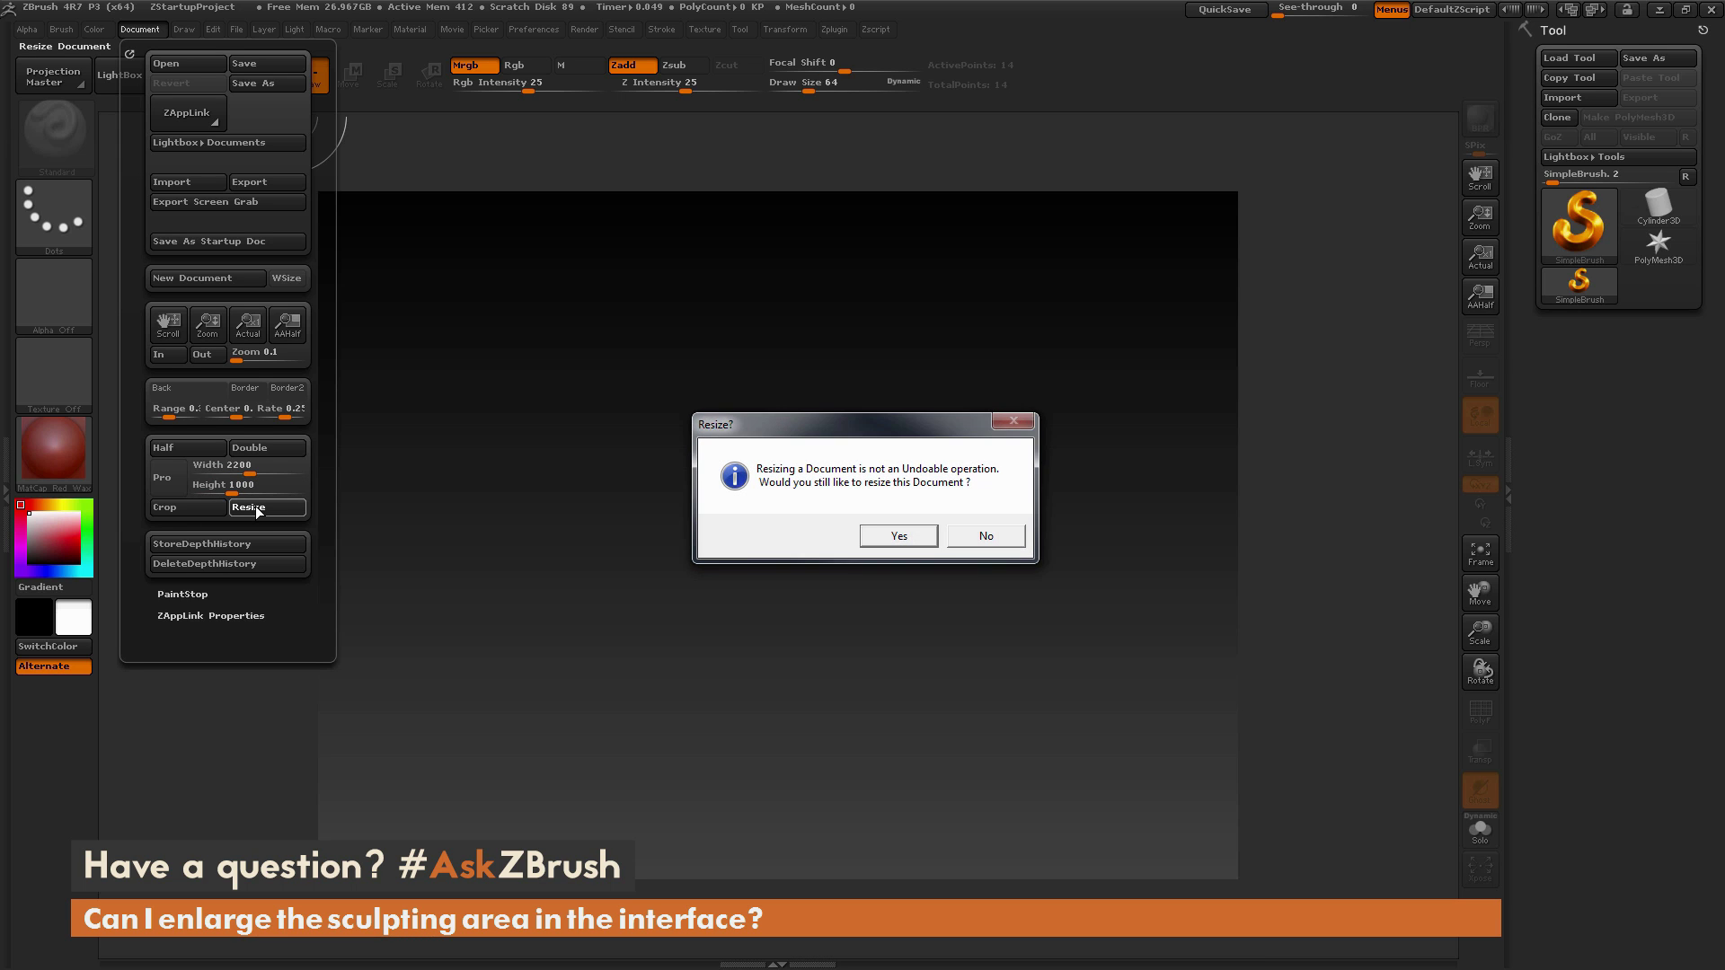
pyautogui.click(881, 537)
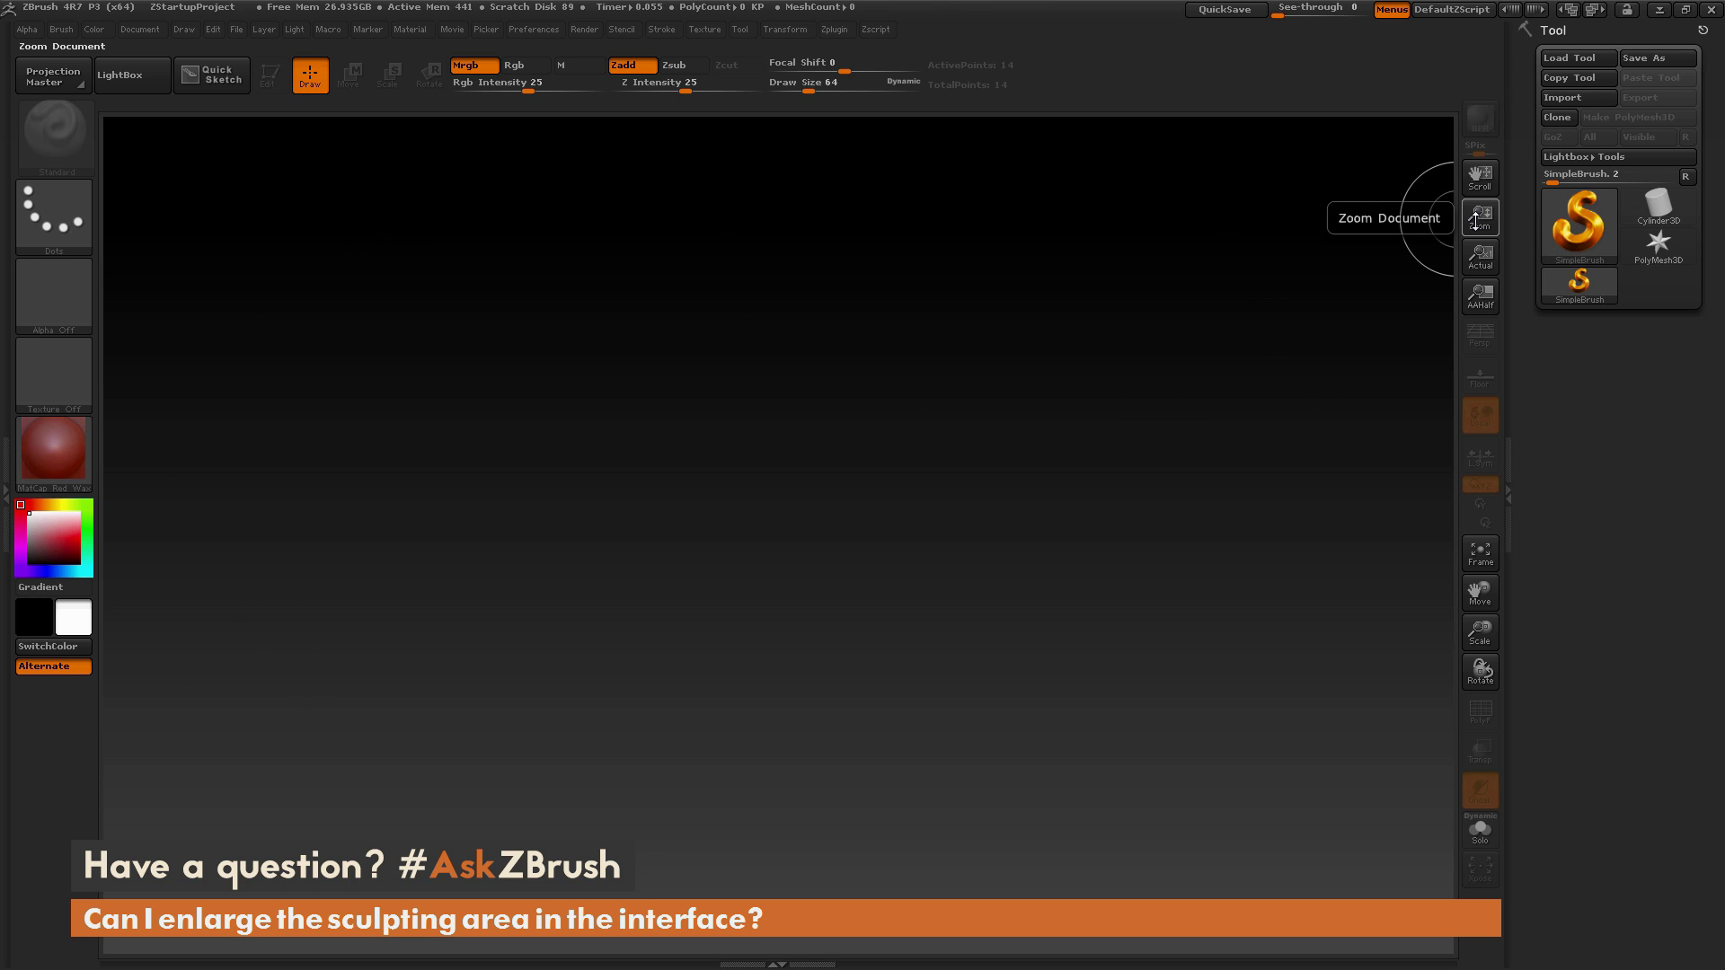
pyautogui.moveTo(1476, 219)
pyautogui.mouseDown()
pyautogui.moveTo(1224, 327)
pyautogui.moveTo(1062, 354)
pyautogui.moveTo(1199, 339)
pyautogui.mouseUp()
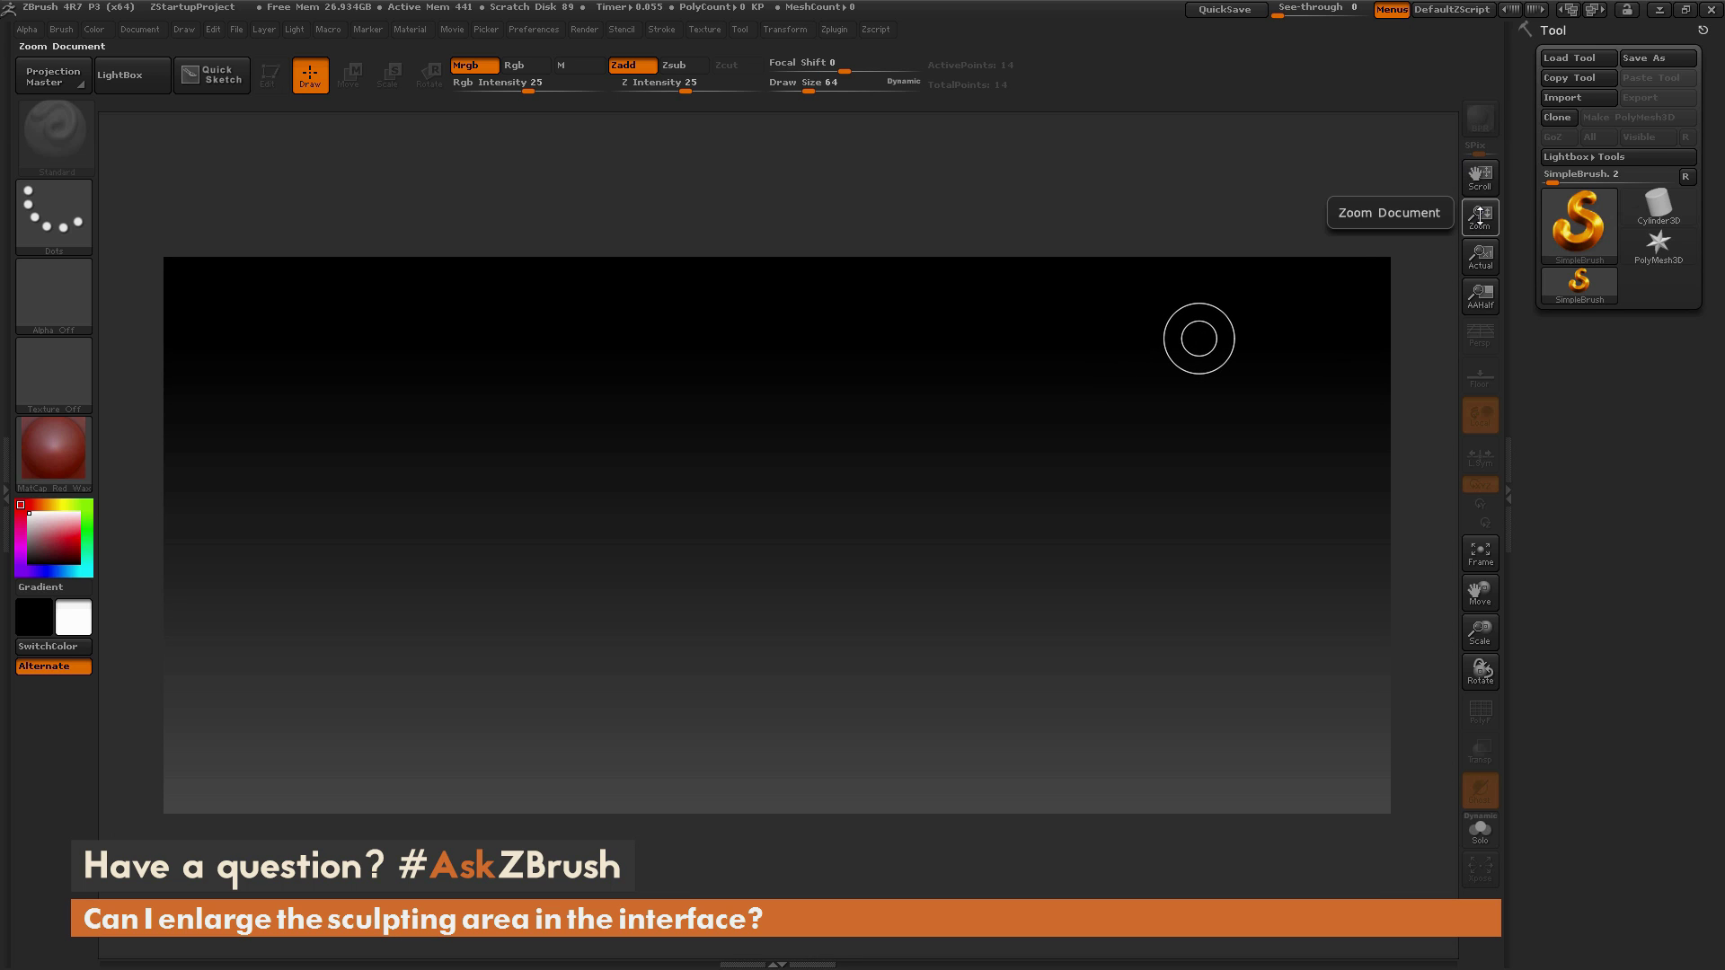
pyautogui.click(1484, 303)
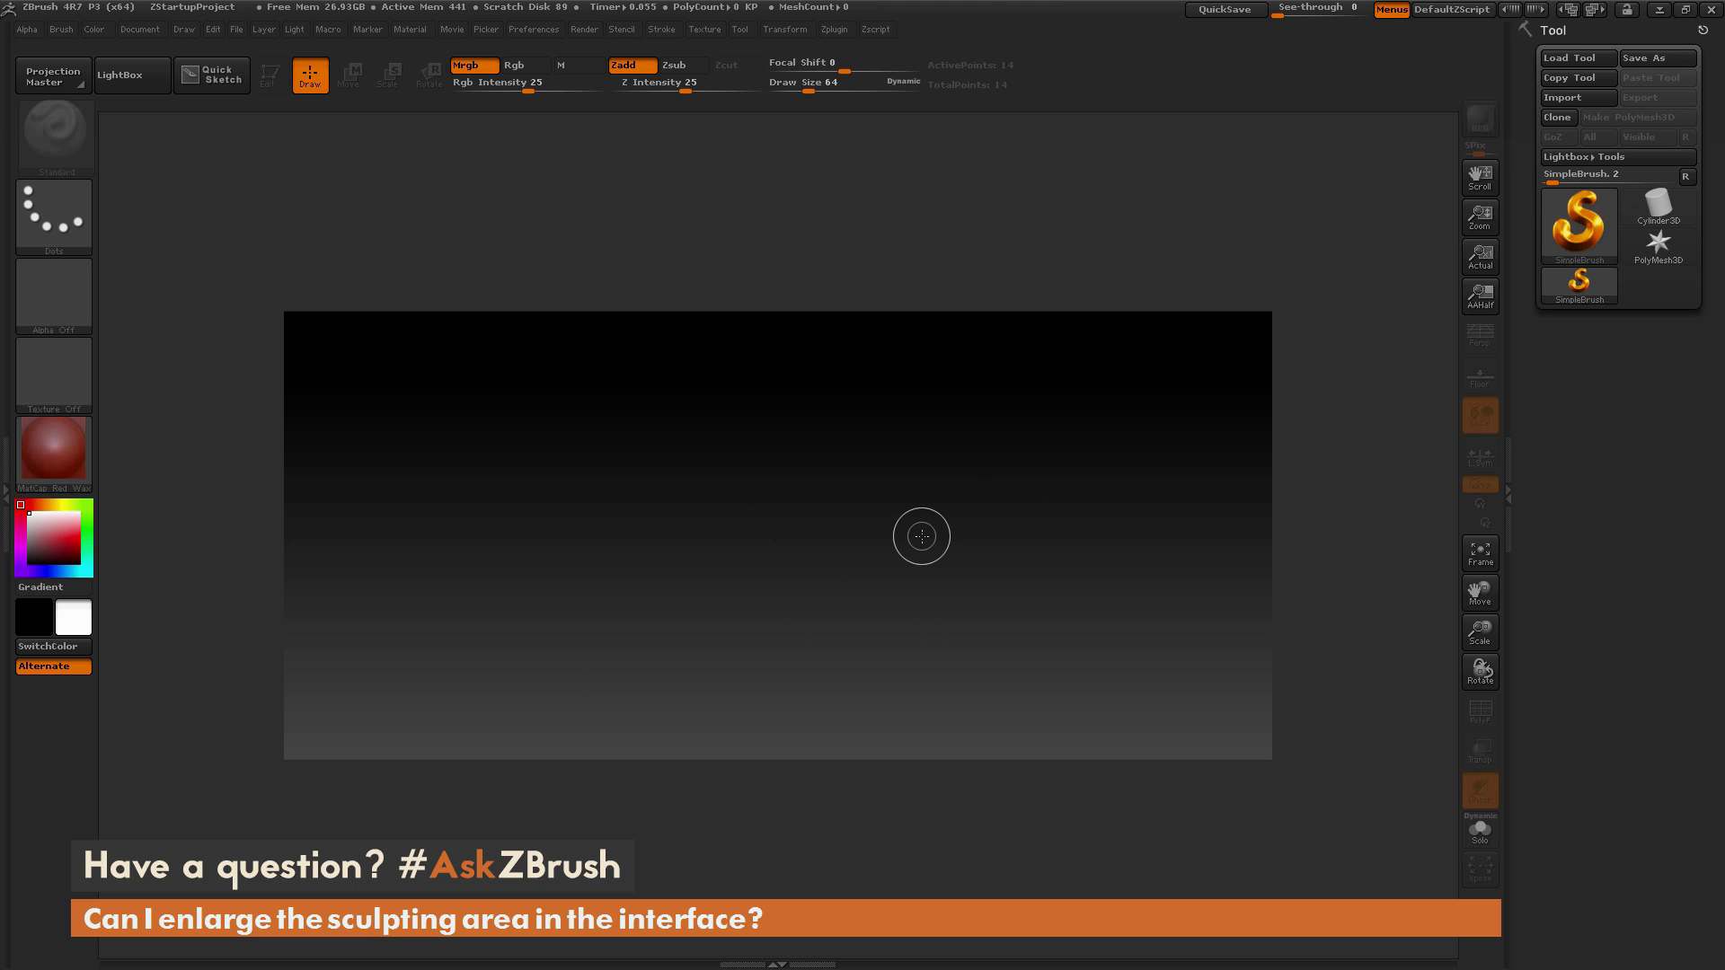
pyautogui.click(1481, 261)
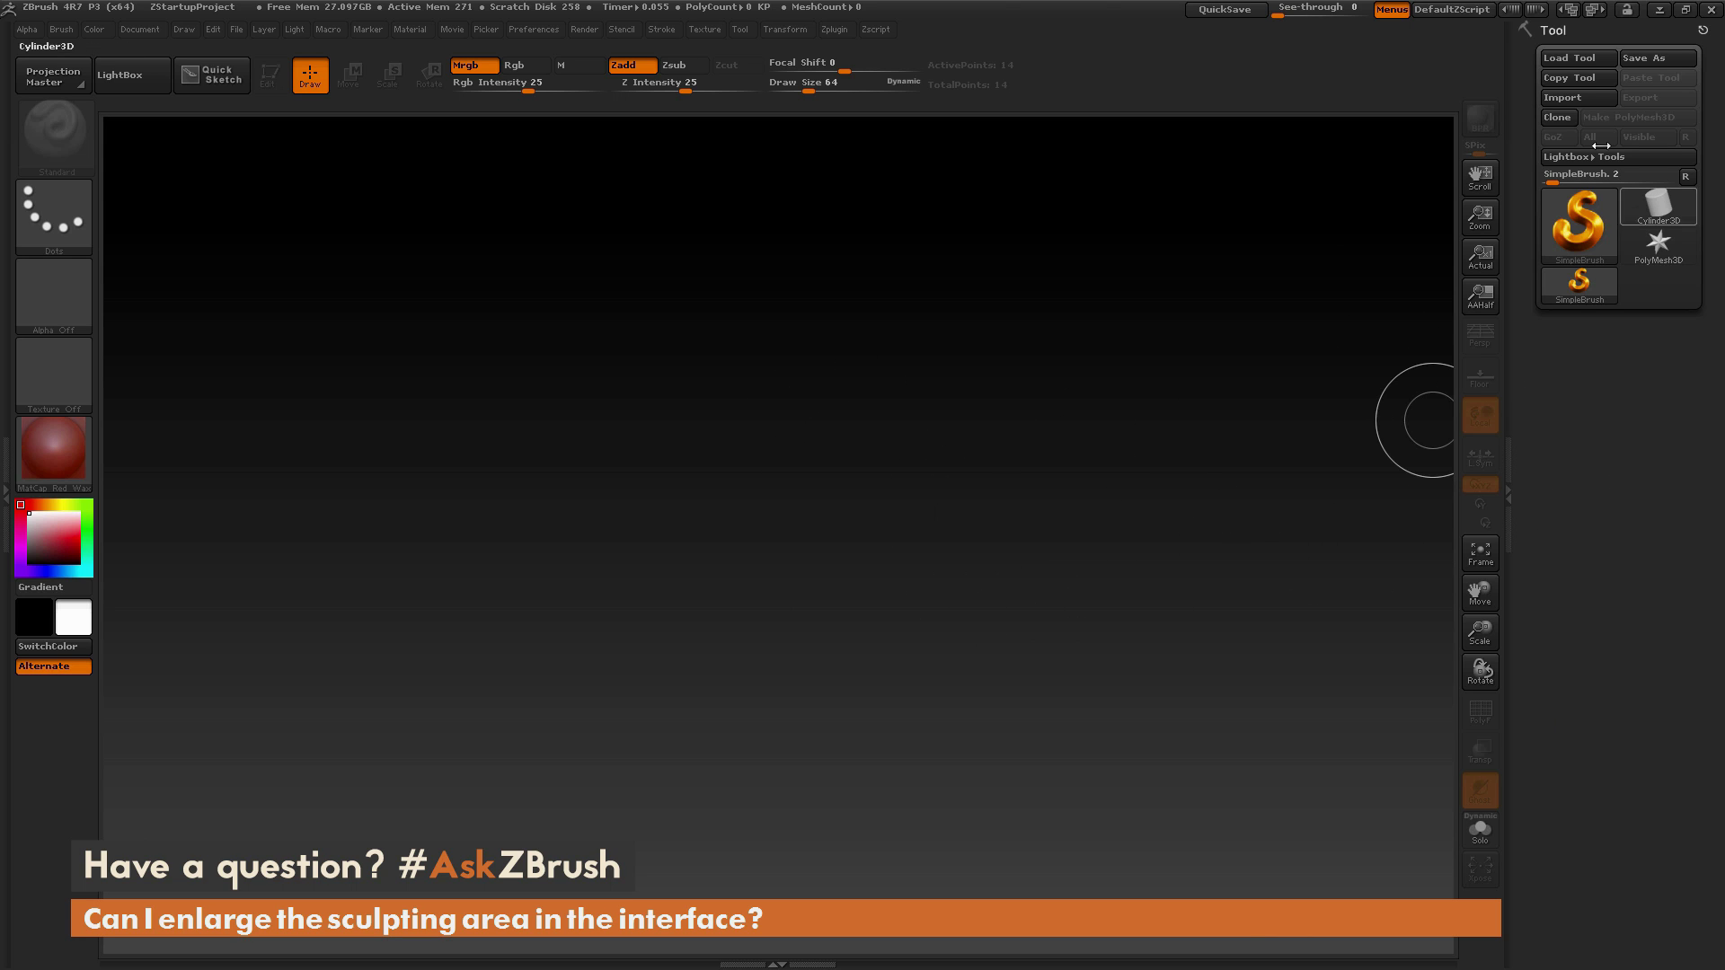
# - Turn on WSize and create a new window-fitting document without saving the old one
pyautogui.click(149, 33)
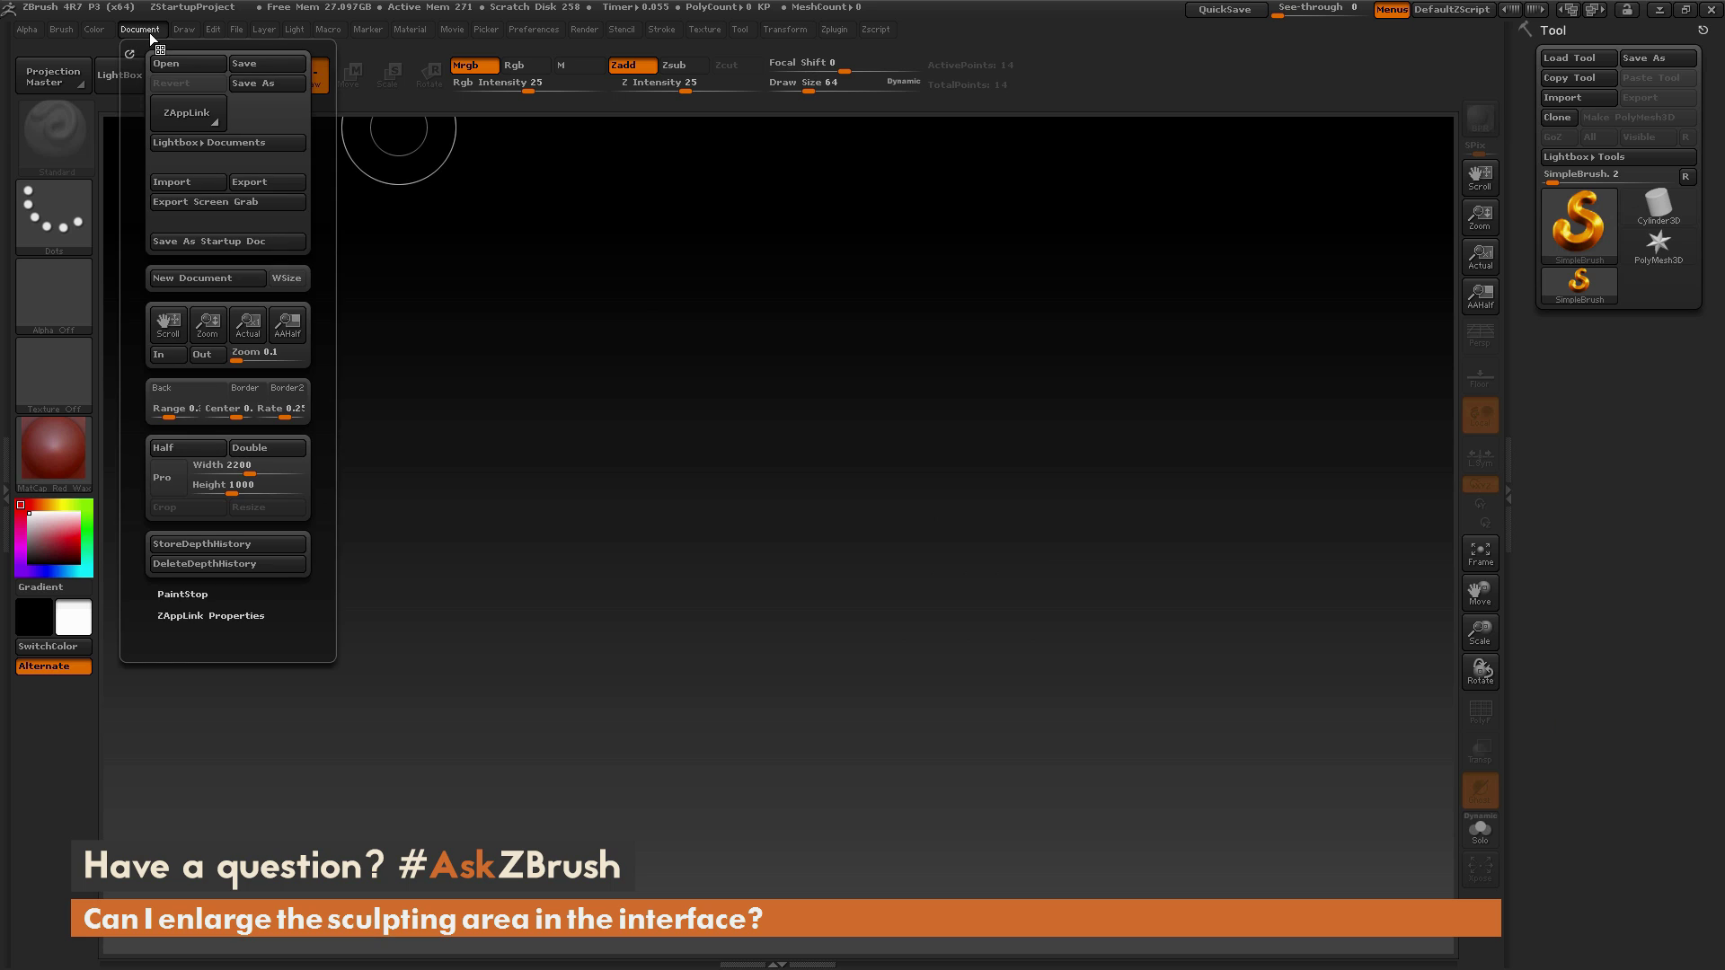
pyautogui.click(286, 279)
pyautogui.click(190, 279)
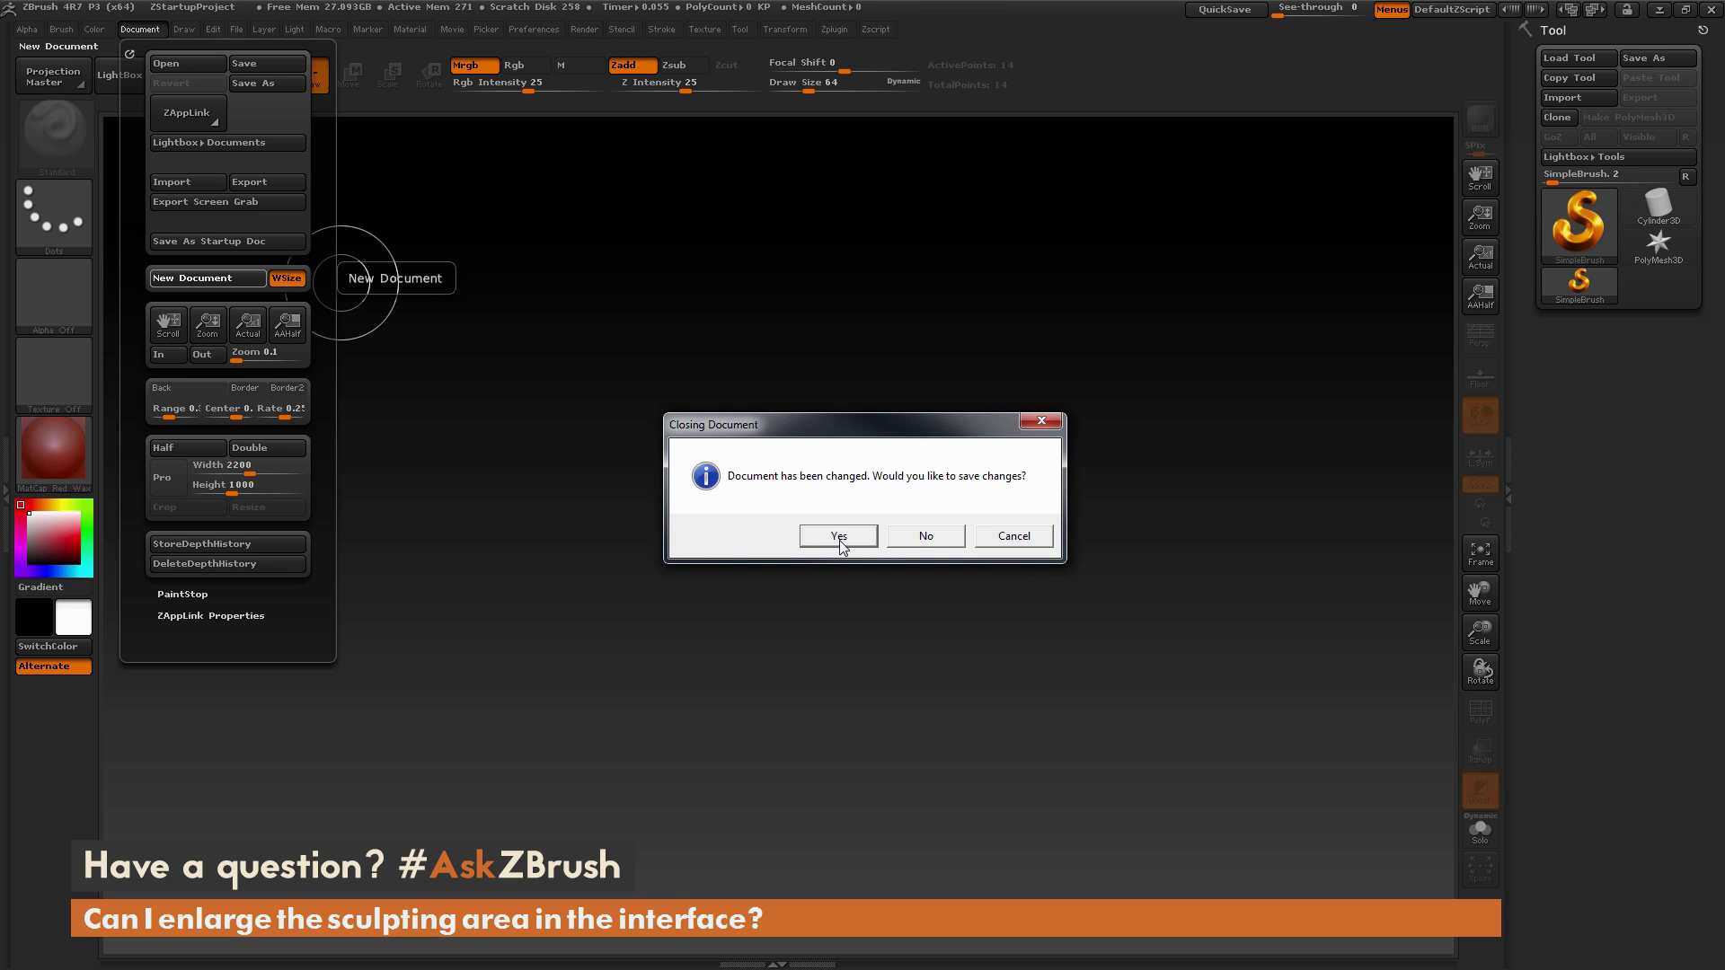
pyautogui.click(927, 538)
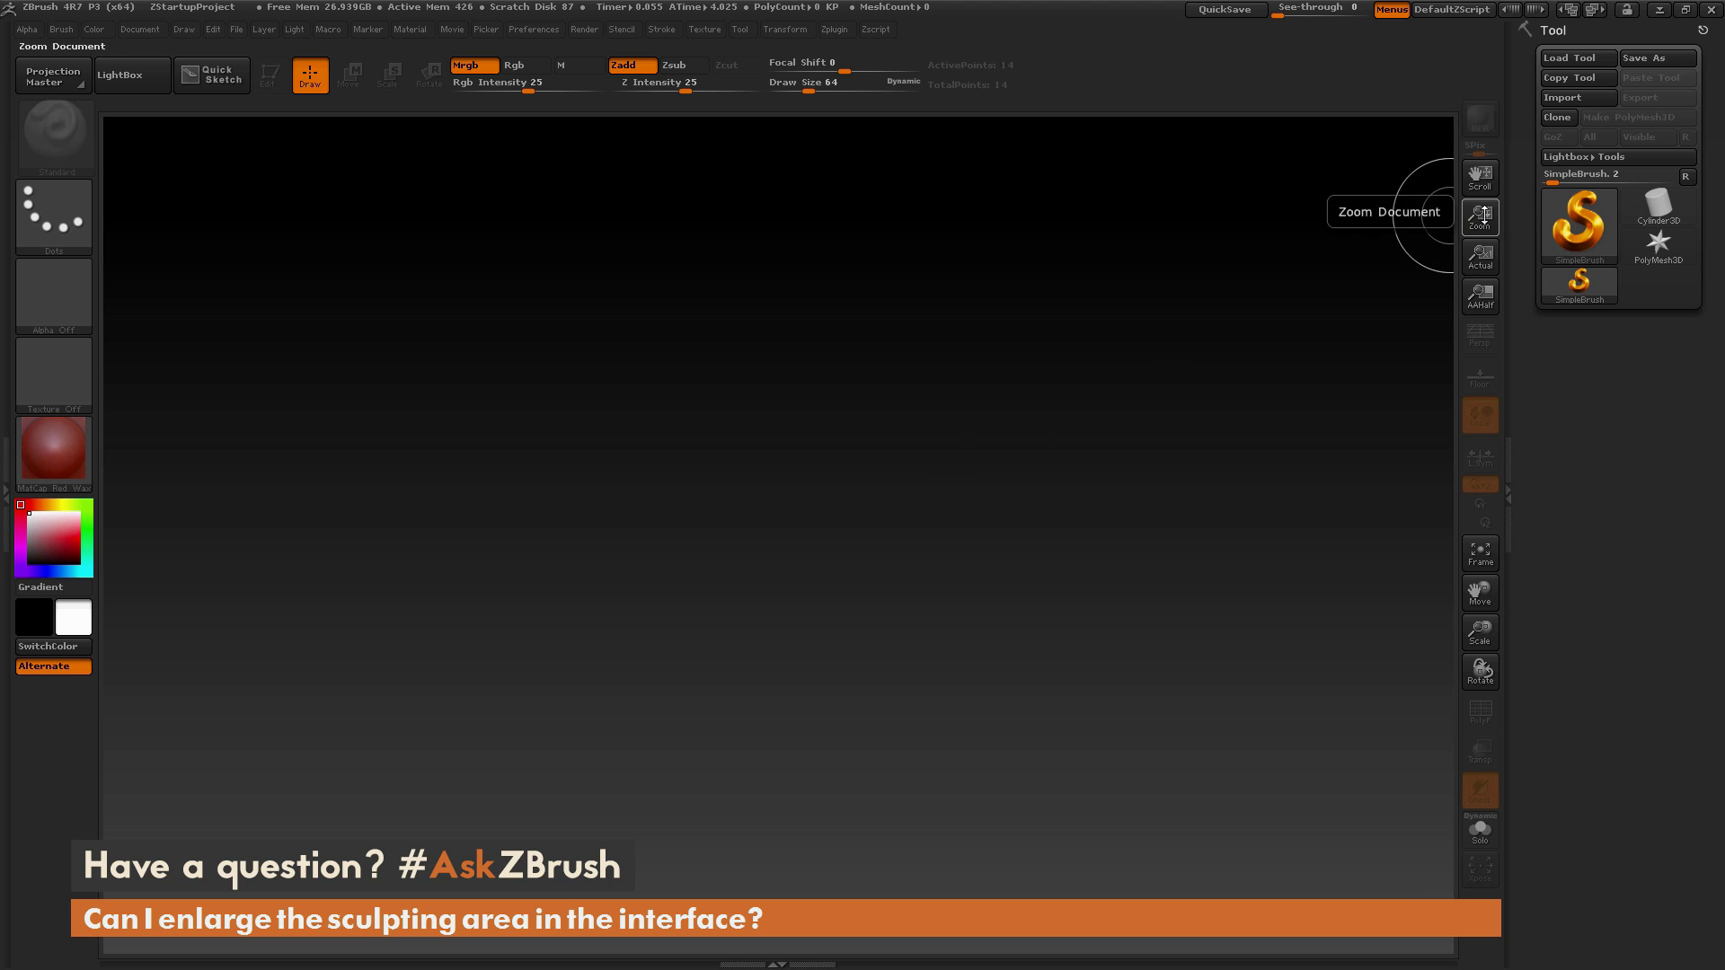
pyautogui.moveTo(1480, 223); pyautogui.dragTo(1478, 221)
pyautogui.click(1480, 257)
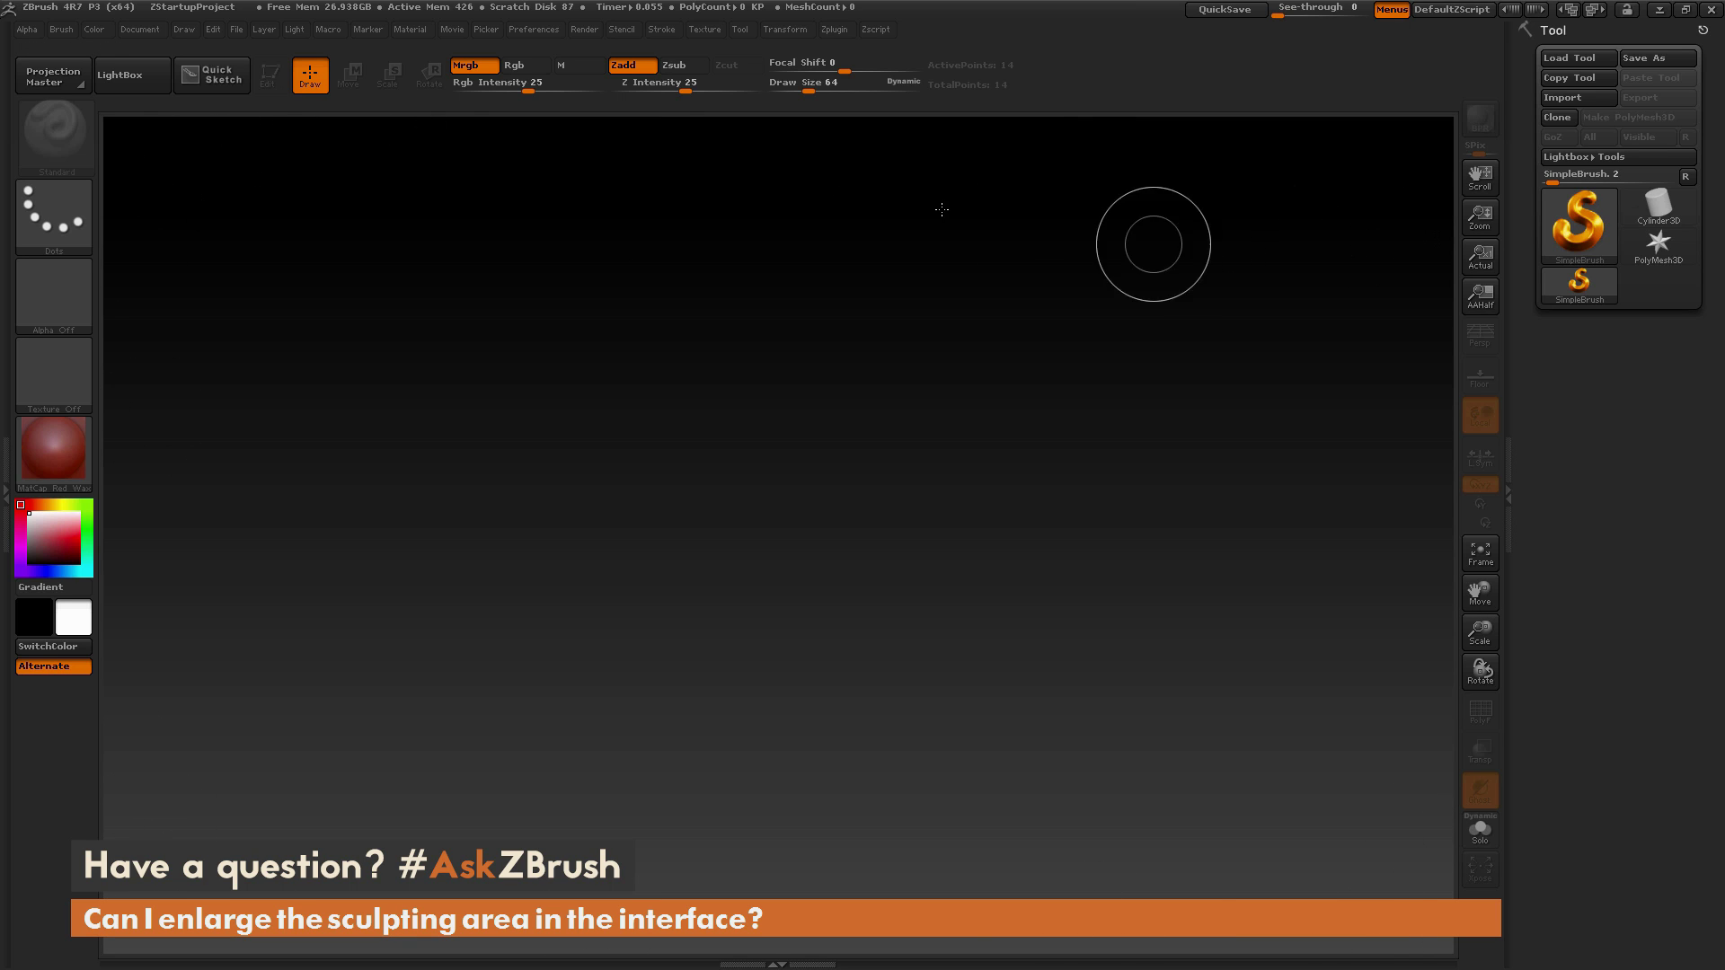
pyautogui.click(149, 34)
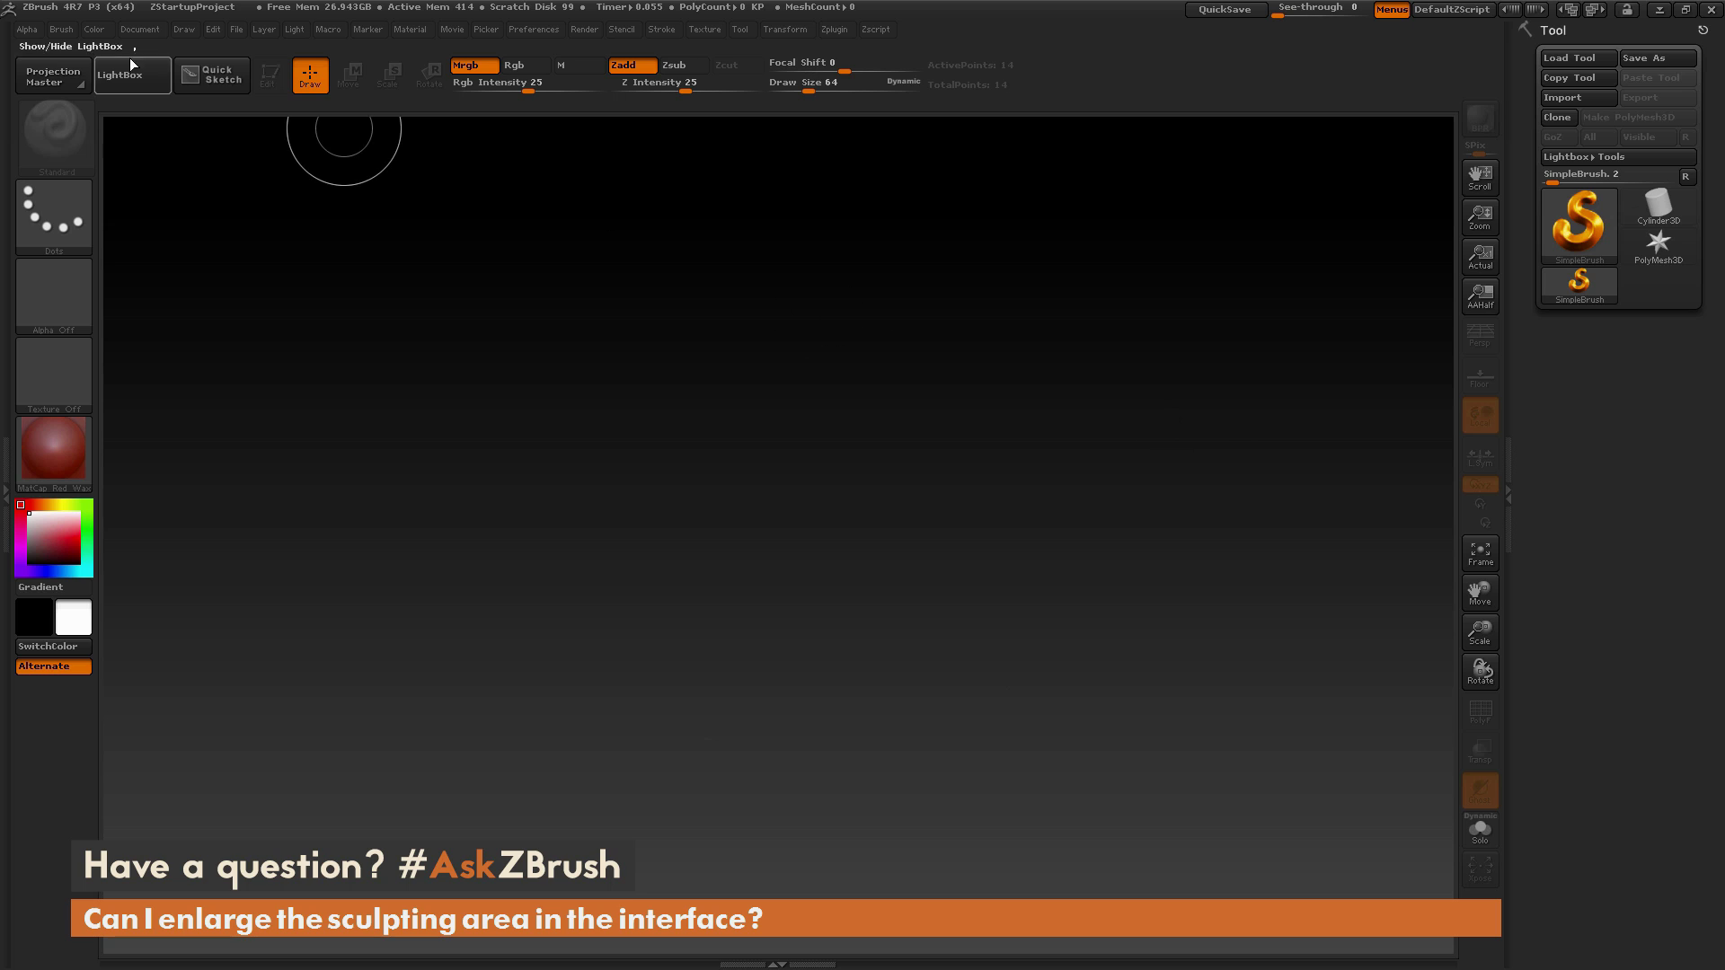
# - Save the current window-sized blank canvas as the startup document
pyautogui.click(144, 28)
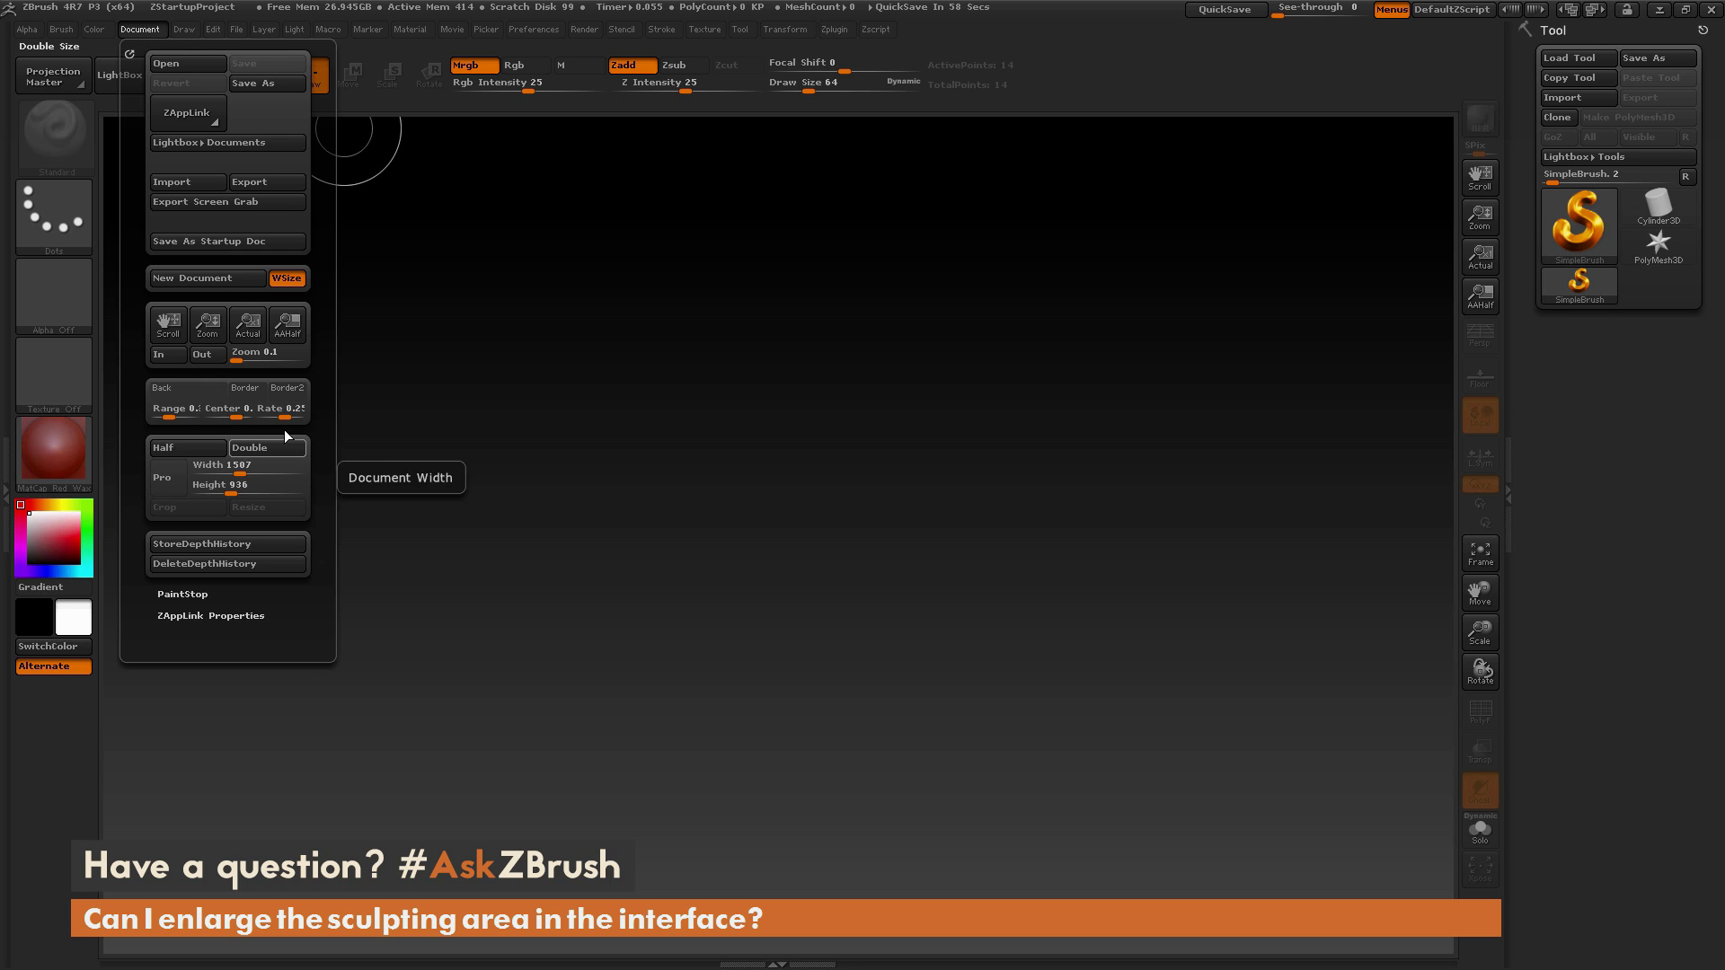
pyautogui.click(245, 246)
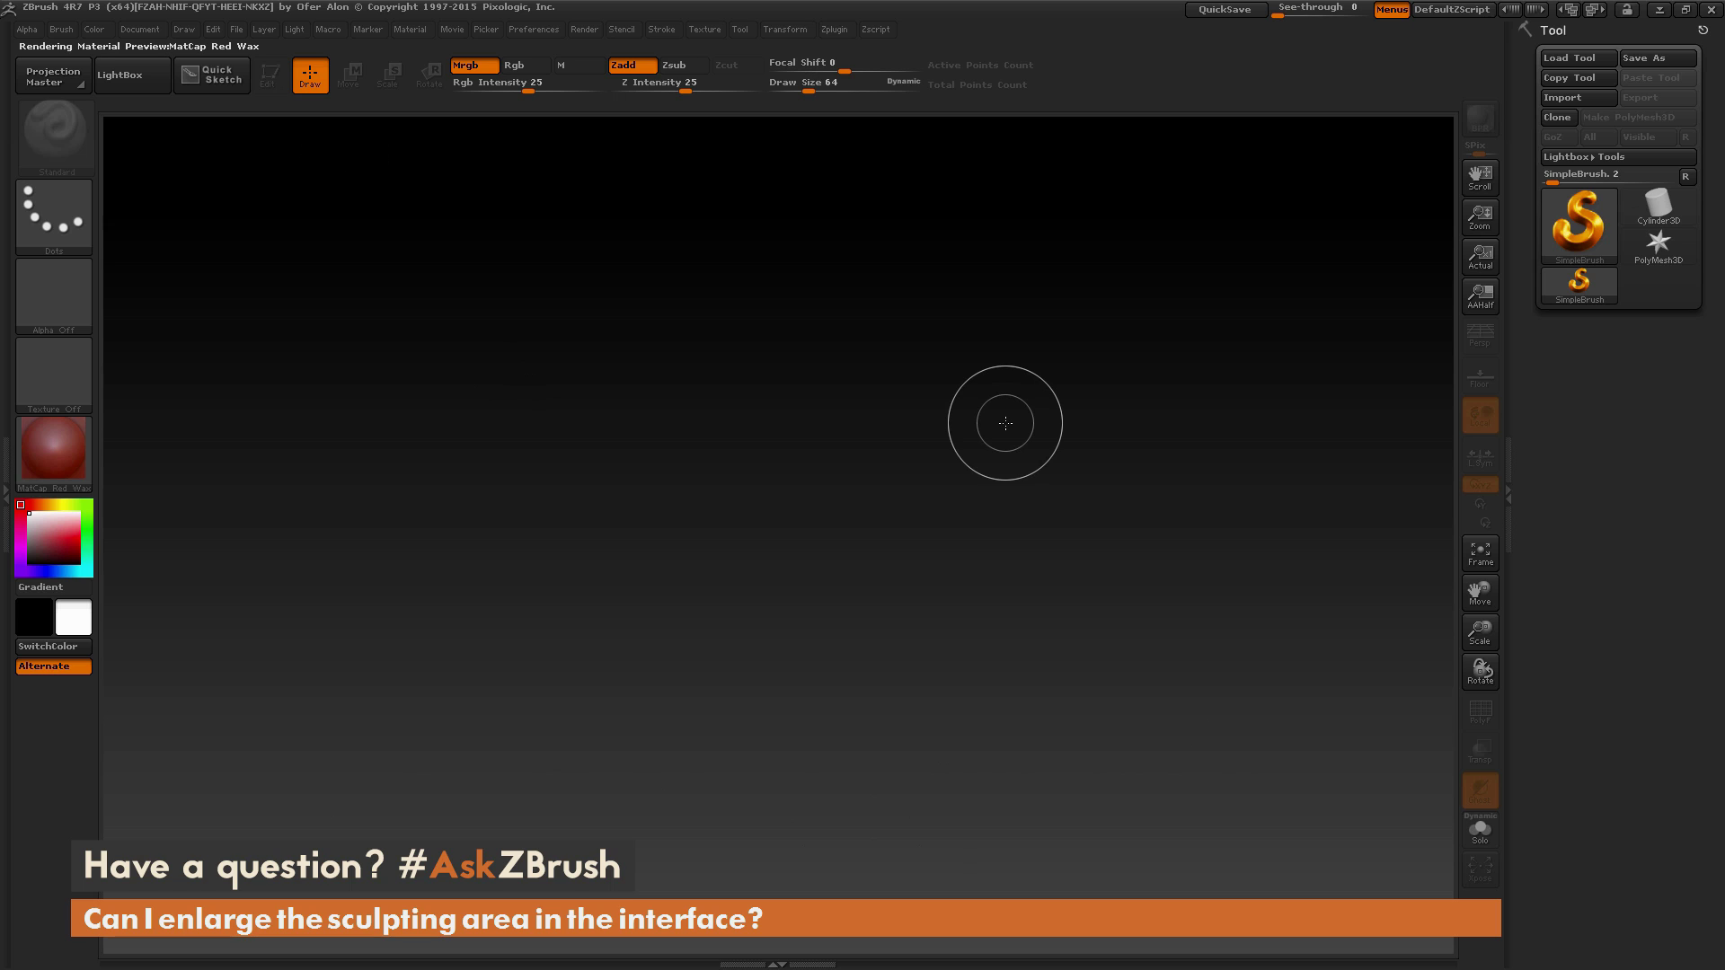
# - Check the document Width and Range values, then create a new document to verify its size
pyautogui.click(140, 29)
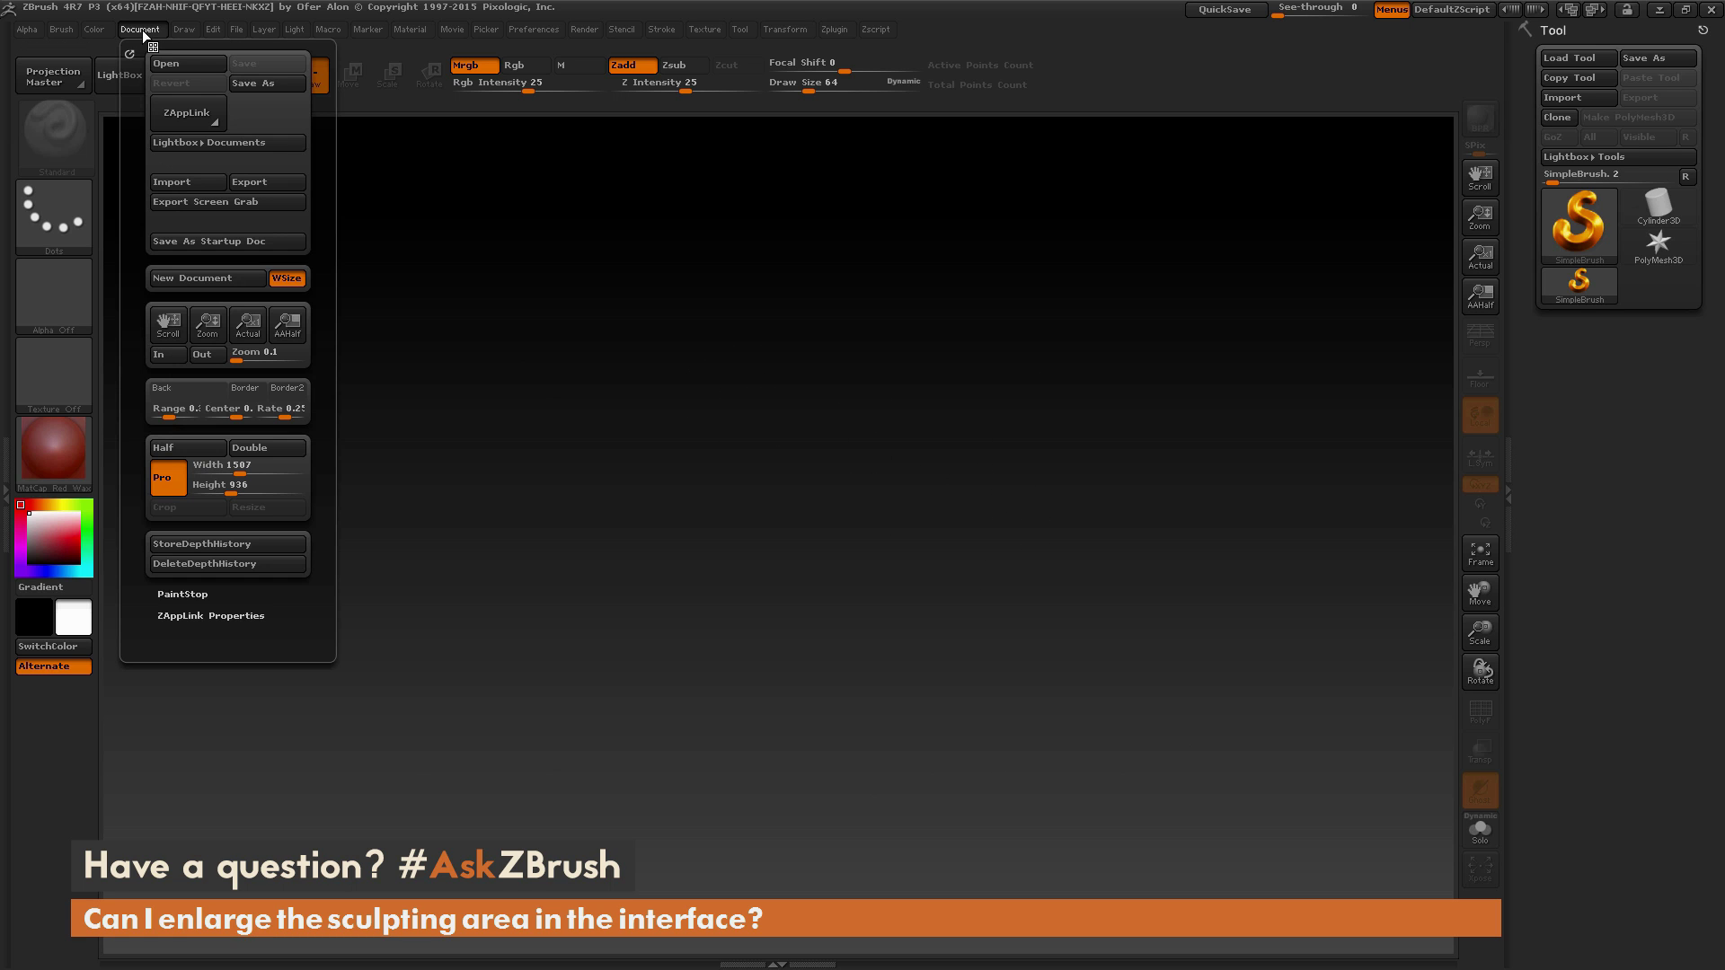
pyautogui.click(220, 466)
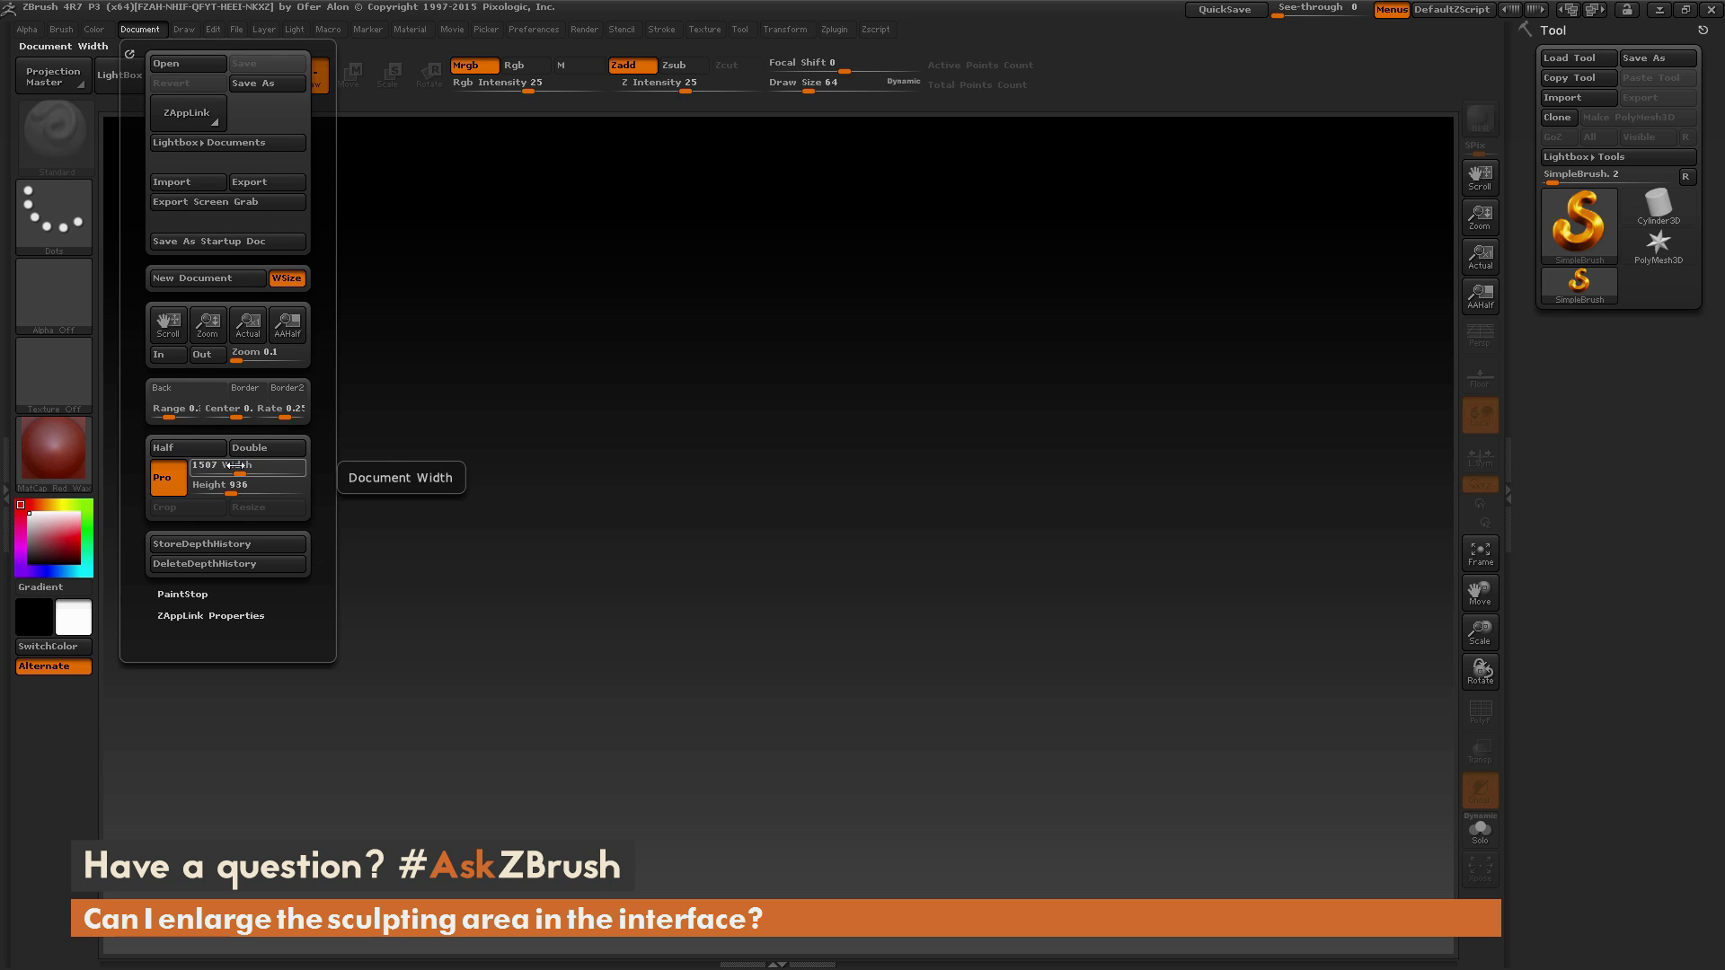
pyautogui.click(165, 414)
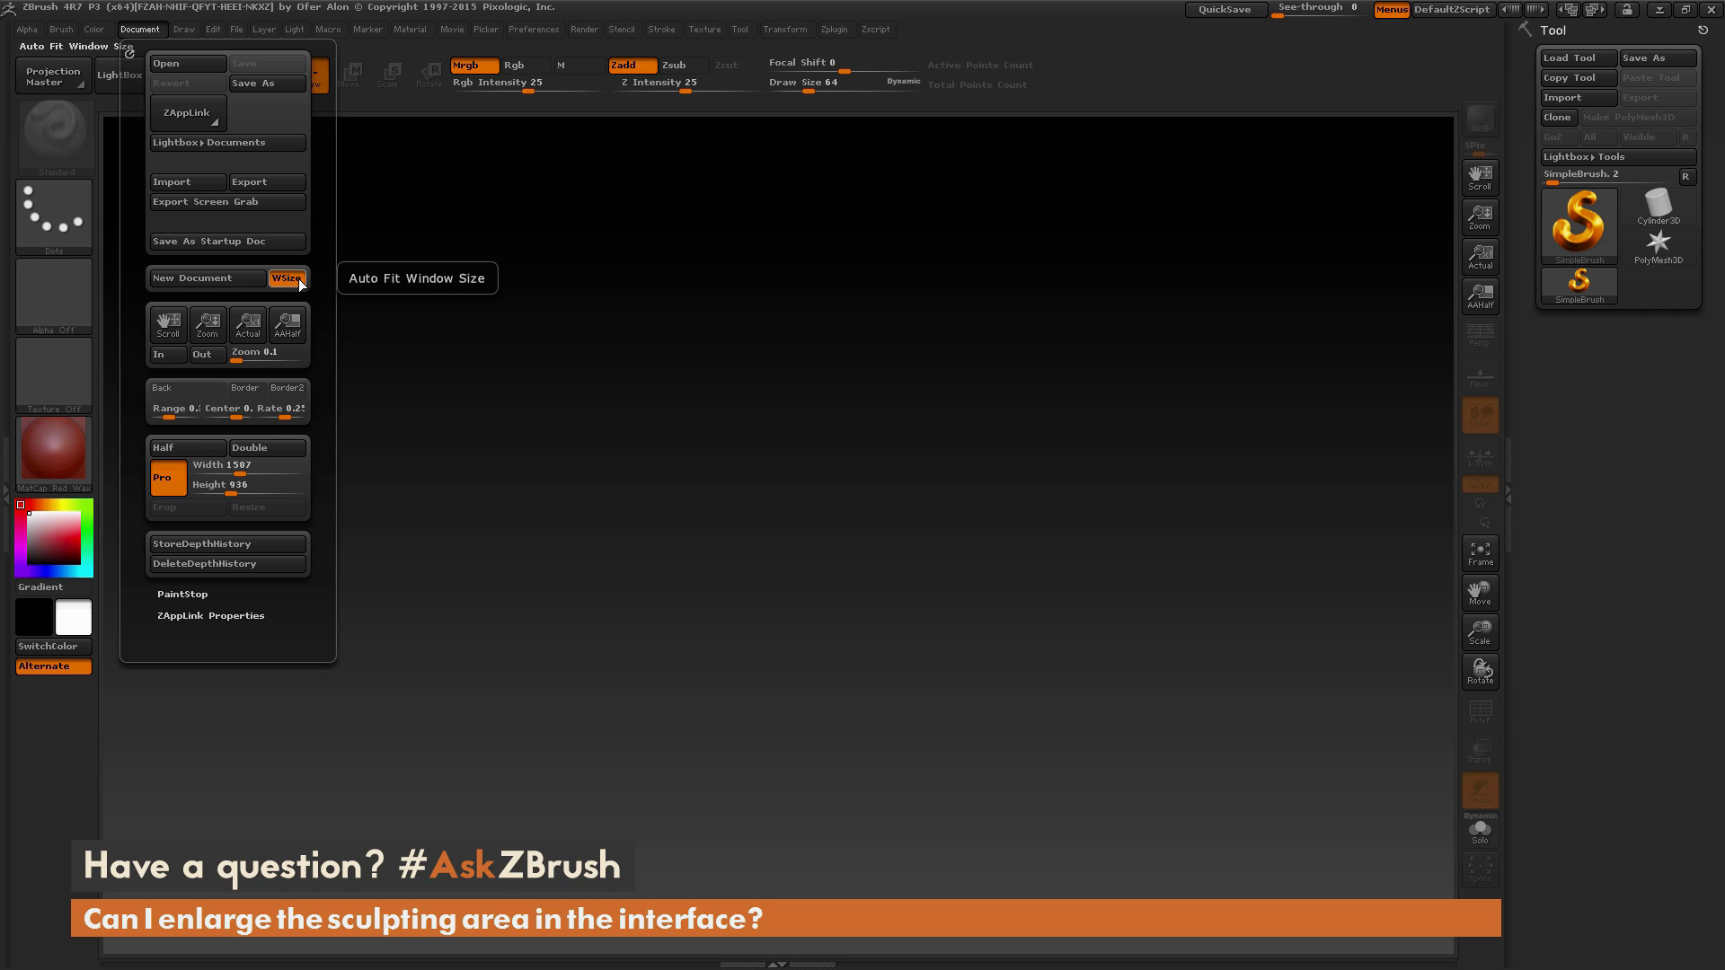
pyautogui.click(218, 277)
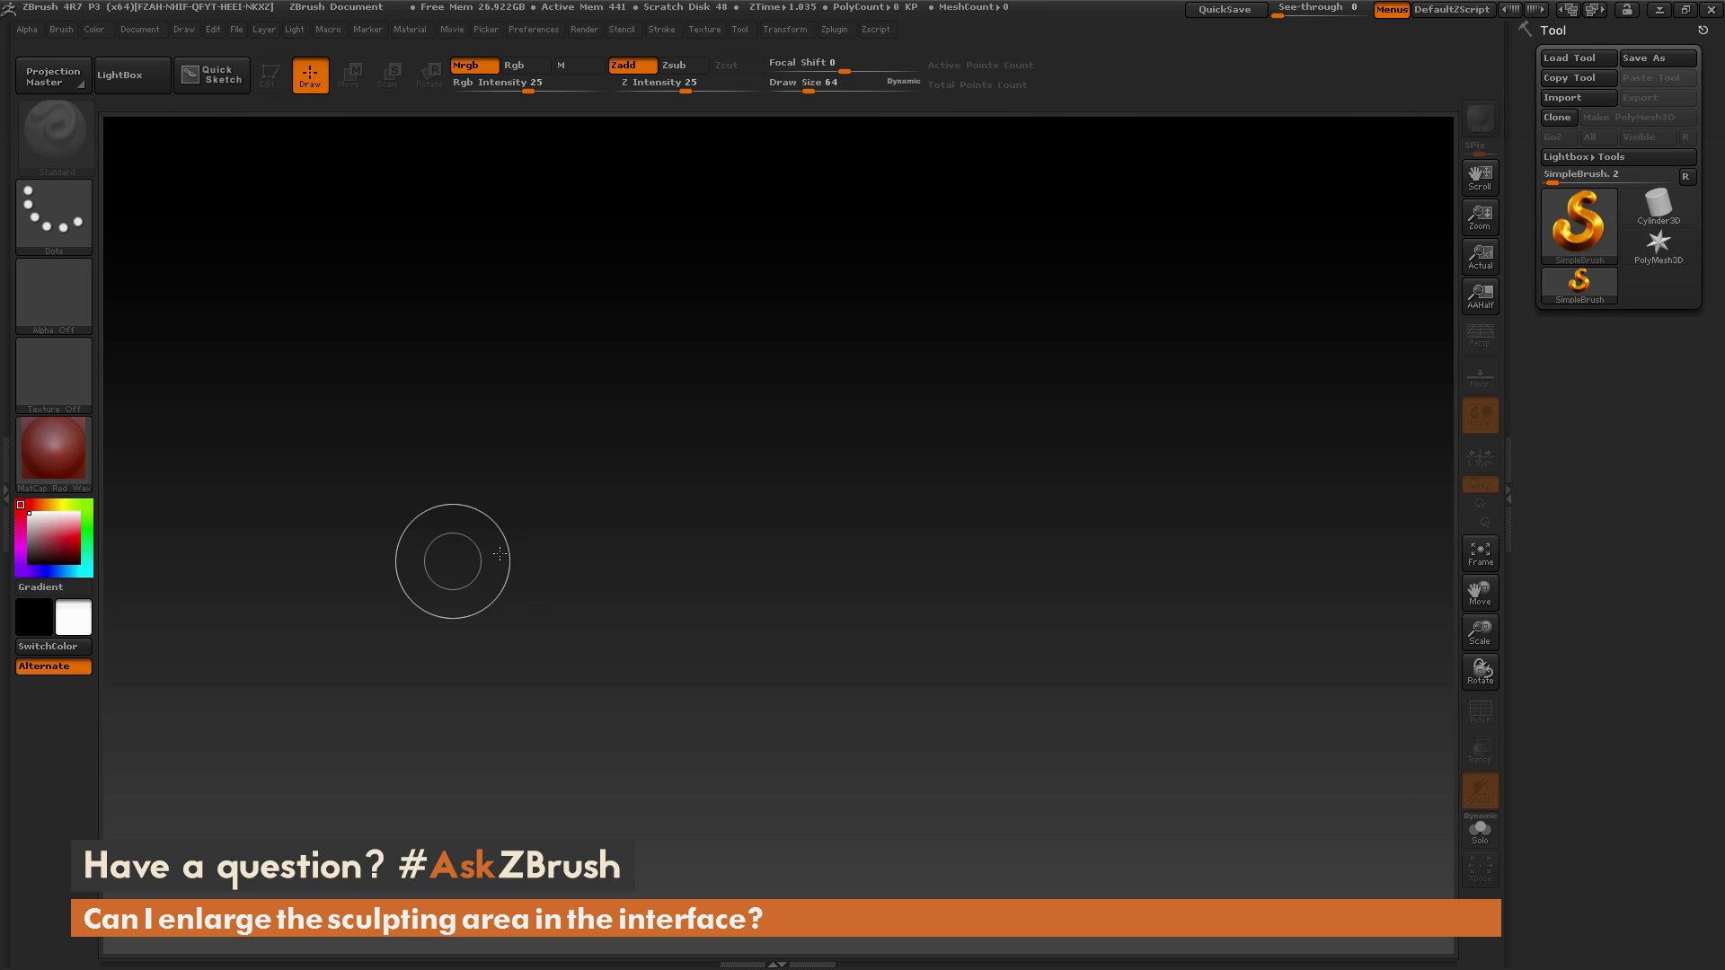
pyautogui.click(143, 30)
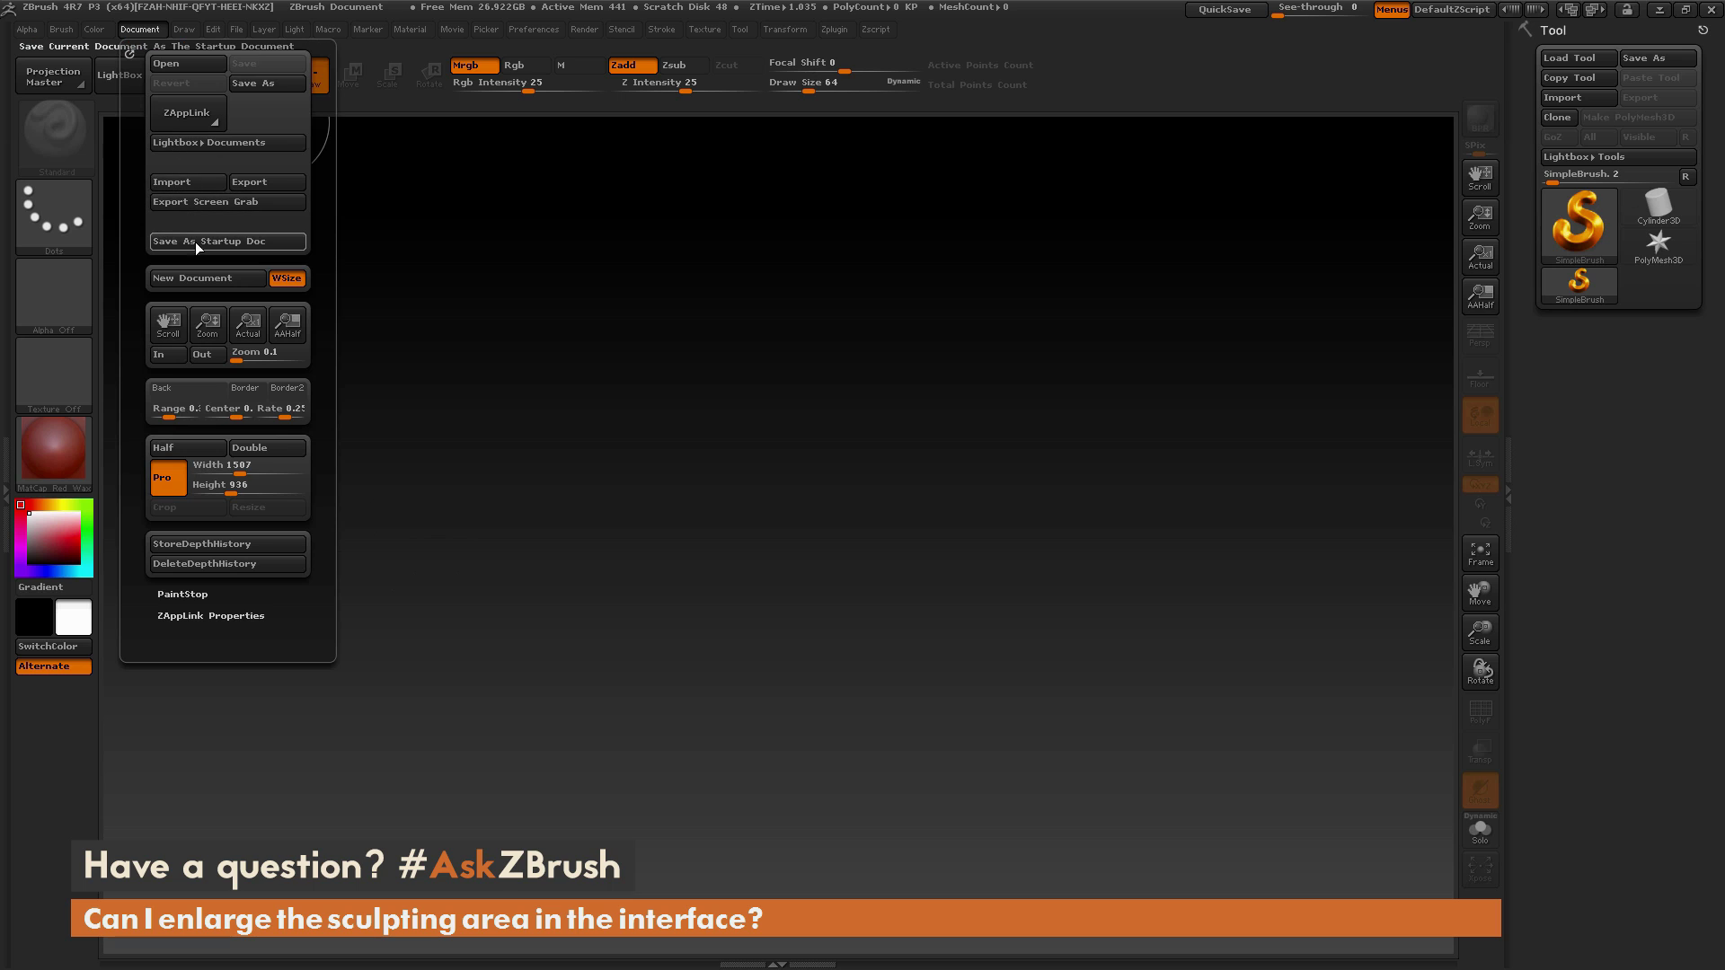